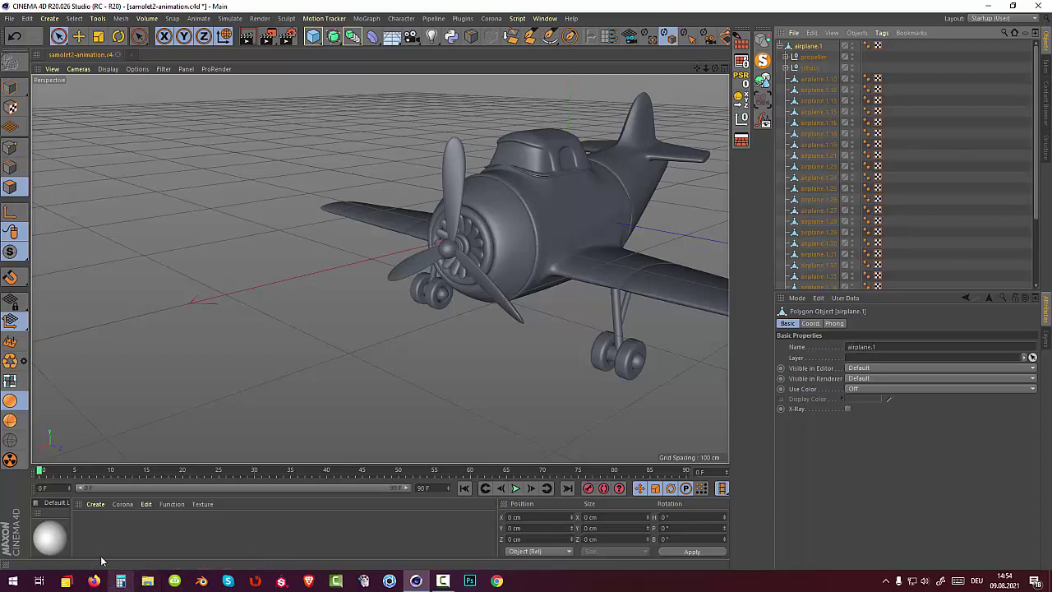
- Switch to object mode with live selection and select the propeller, schassi and airplane.1 objects
{"action": "left_click", "coordinate": [93, 505]}
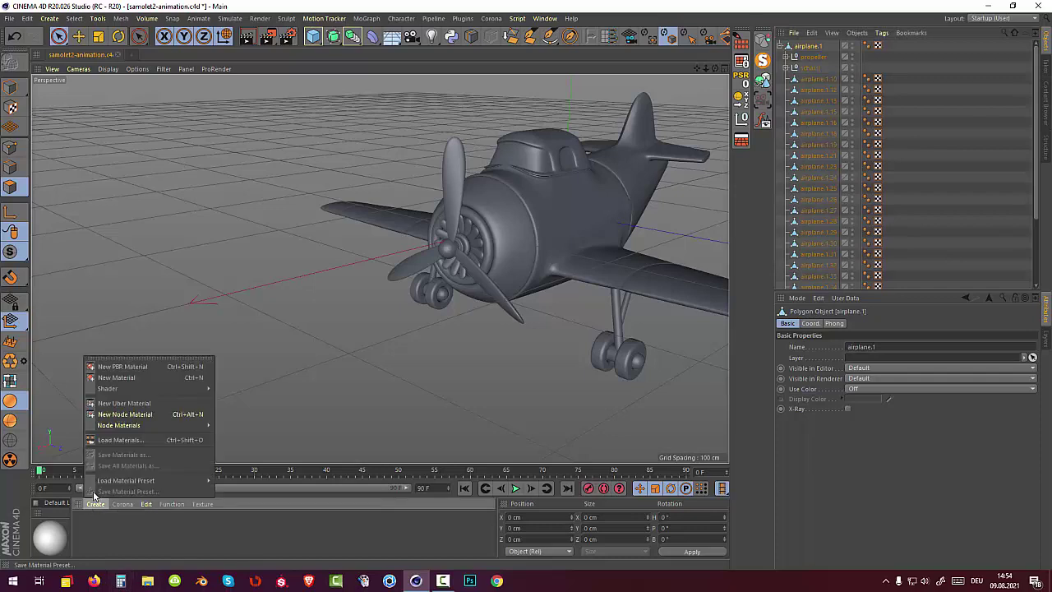
{"action": "left_click", "coordinate": [96, 507]}
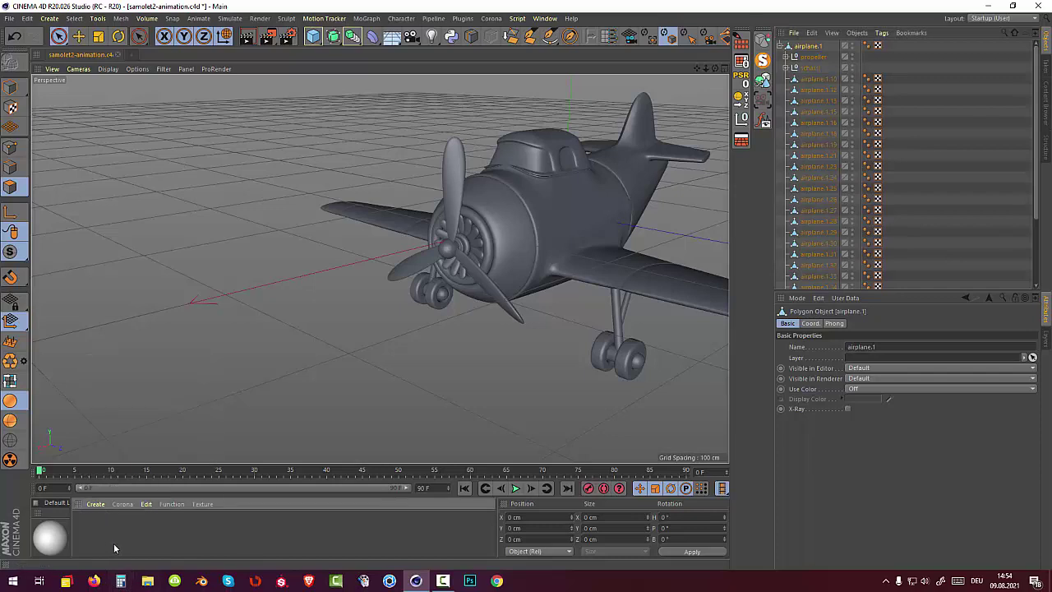
{"action": "left_click", "coordinate": [10, 86]}
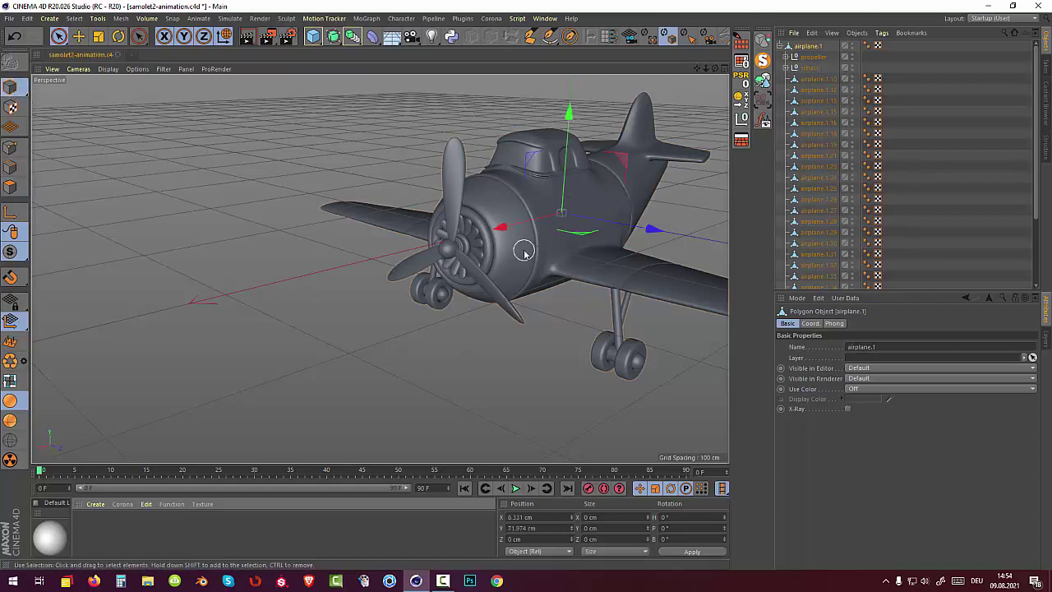
{"action": "left_click", "coordinate": [58, 37]}
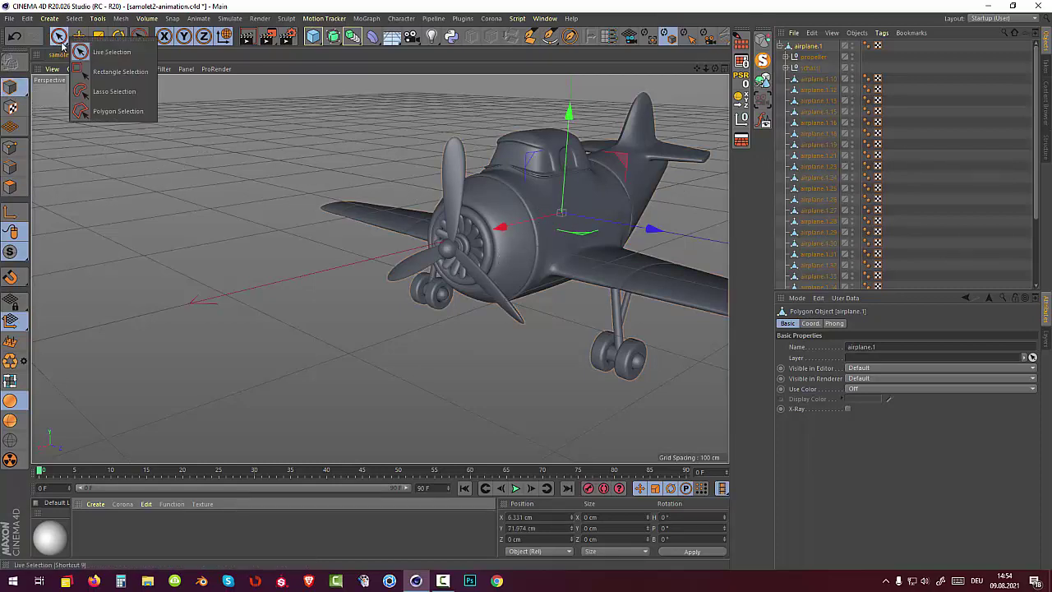
{"action": "left_click", "coordinate": [810, 59]}
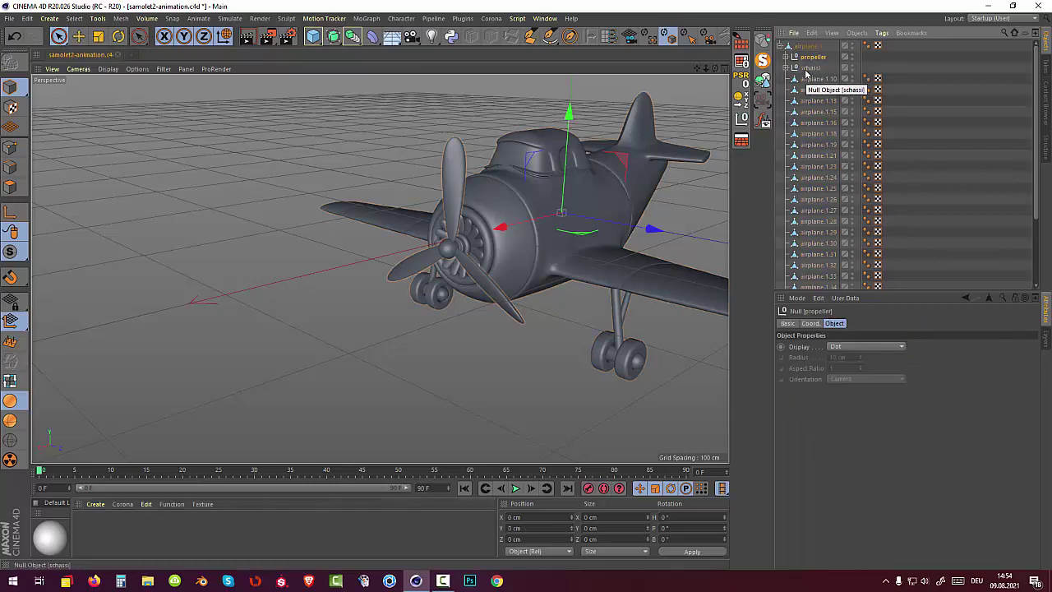
{"action": "left_click", "coordinate": [806, 68]}
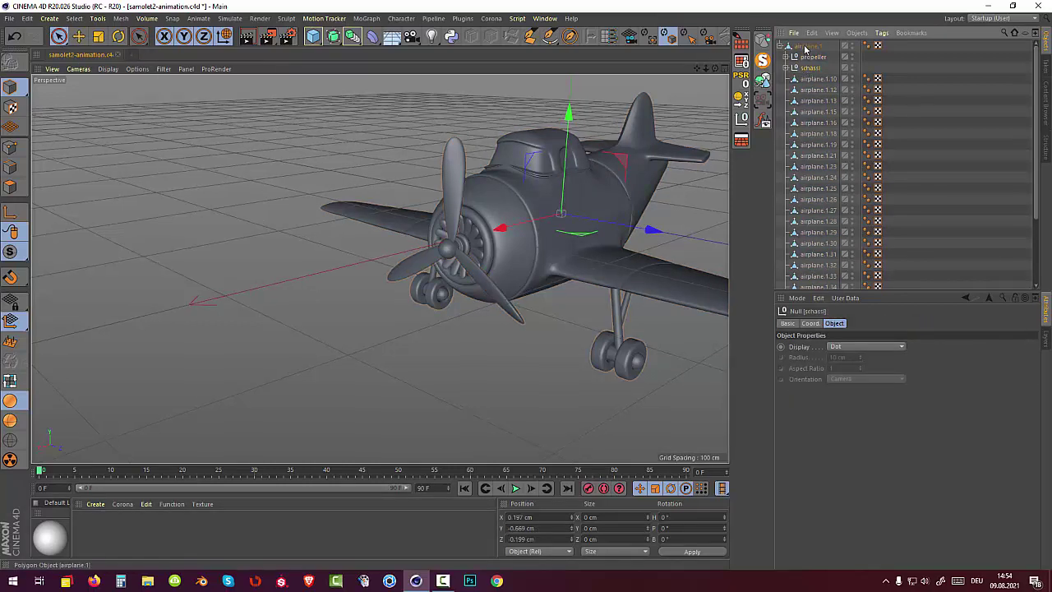
{"action": "left_click", "coordinate": [804, 47]}
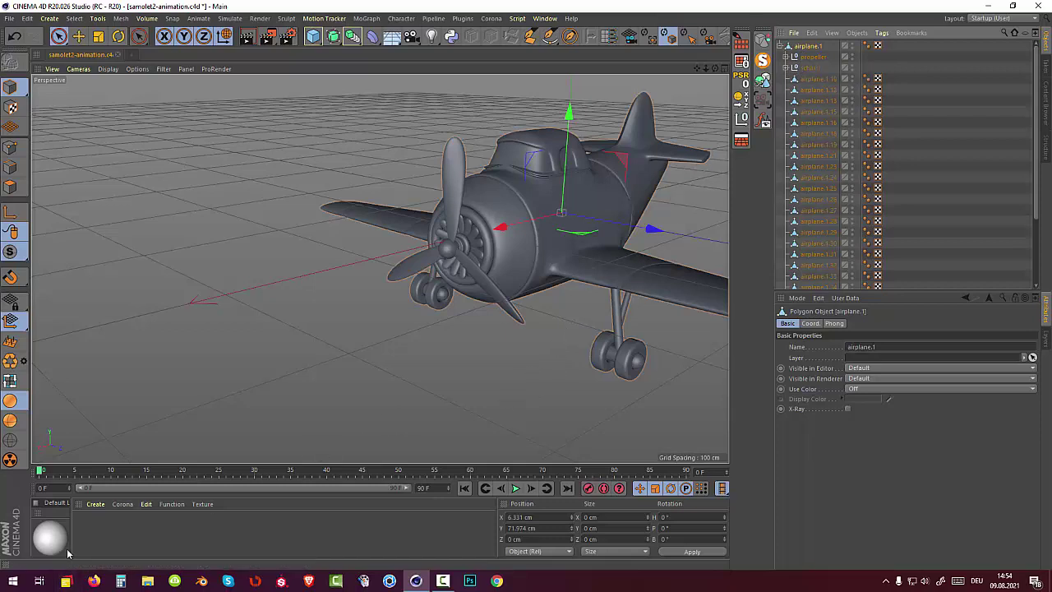
- Create the material Mat and colour it green at H 101°, S 46%, V 67%
{"action": "left_click", "coordinate": [99, 504]}
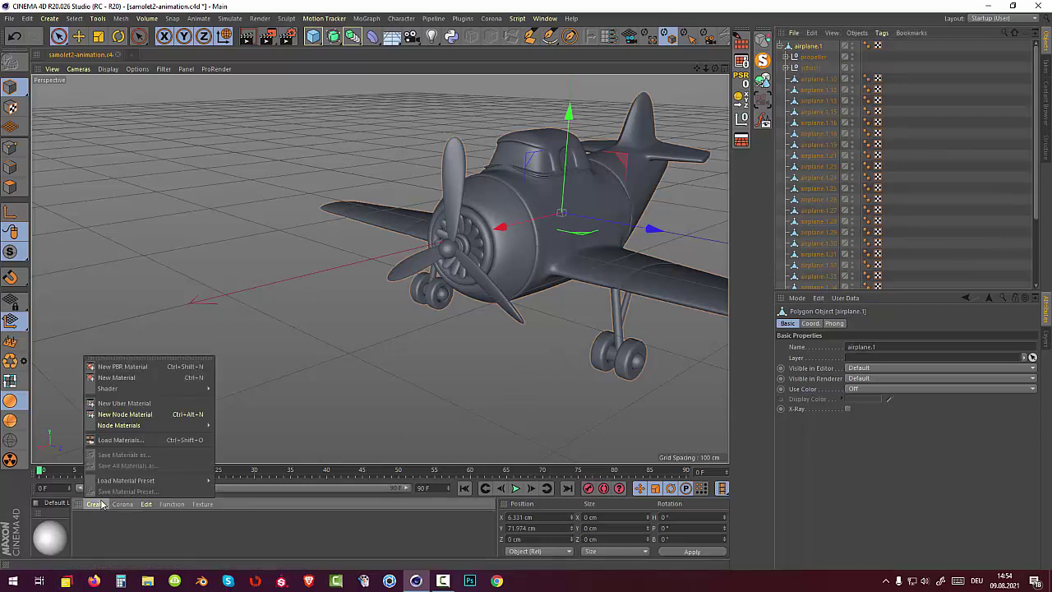
{"action": "left_click", "coordinate": [118, 378]}
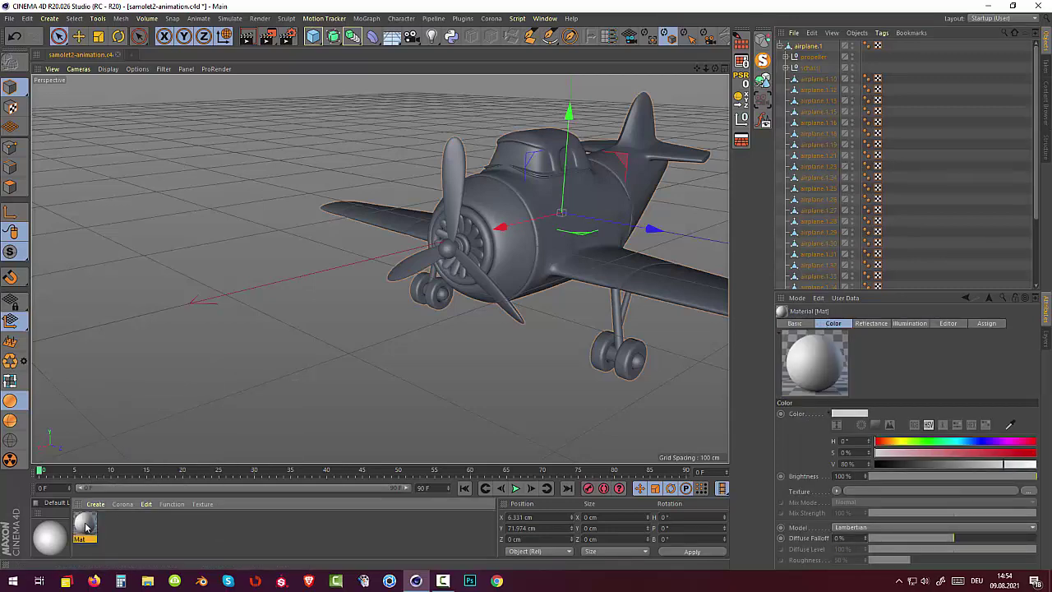
{"action": "double_click", "coordinate": [86, 527]}
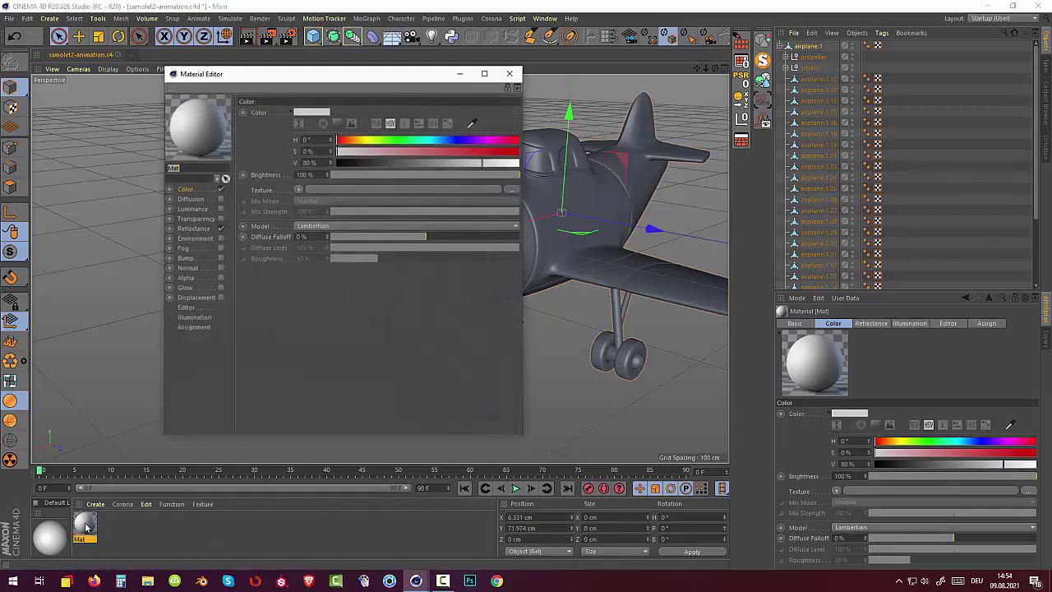
{"action": "left_click", "coordinate": [388, 141]}
{"action": "left_click", "coordinate": [421, 152]}
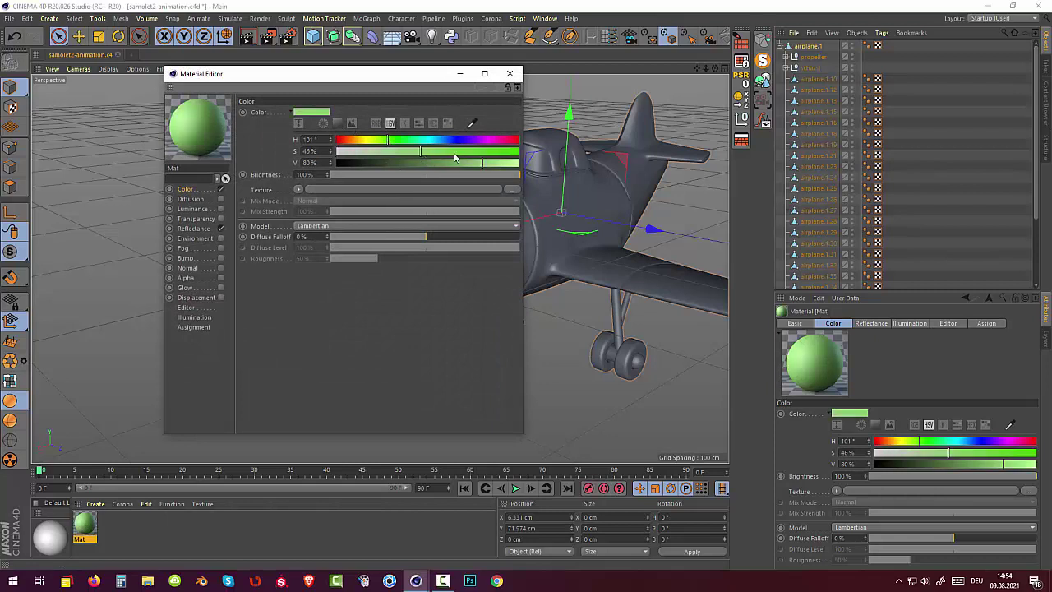
{"action": "left_click_drag", "start_coordinate": [481, 167], "coordinate": [457, 168]}
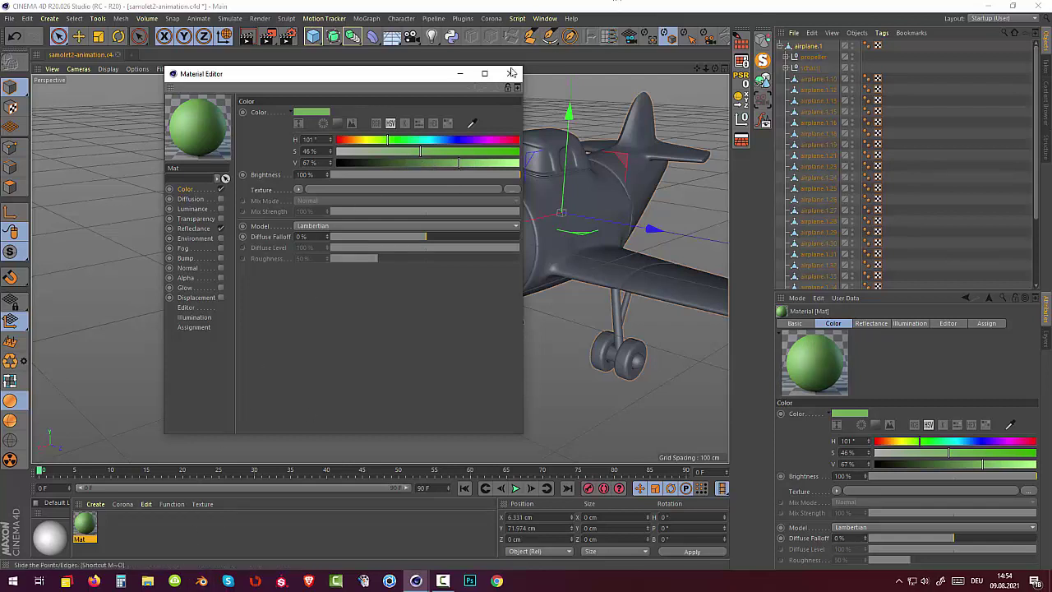
{"action": "left_click", "coordinate": [509, 73]}
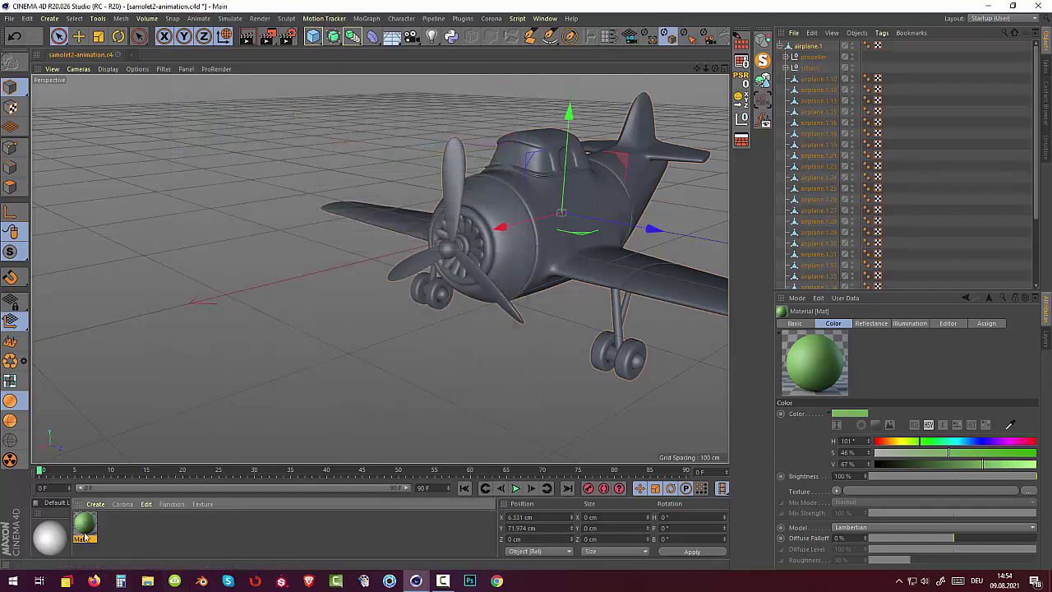
- Drop Mat onto the airplane and lower its colour to saturation 23%, value 49%
{"action": "left_click_drag", "start_coordinate": [329, 440], "coordinate": [579, 258]}
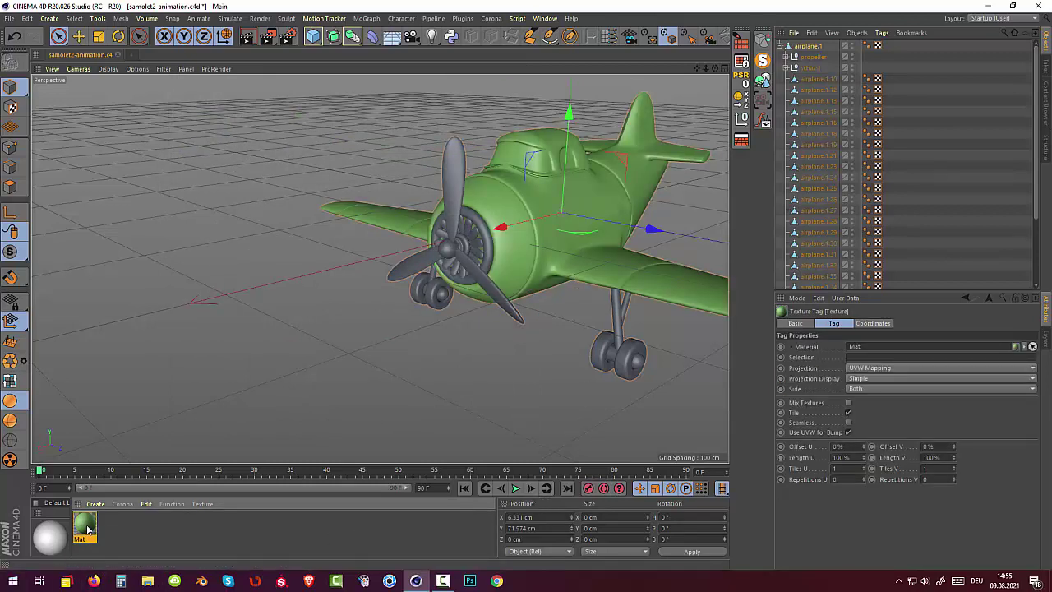
{"action": "left_click", "coordinate": [86, 527]}
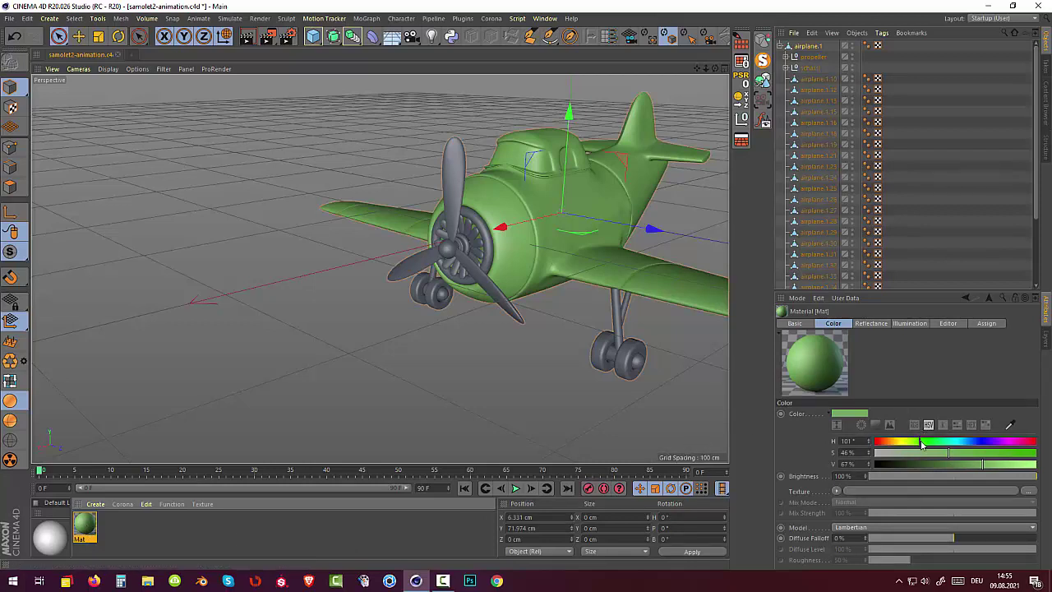
{"action": "mouse_move", "coordinate": [945, 463]}
{"action": "left_mouse_down"}
{"action": "mouse_move", "coordinate": [920, 458]}
{"action": "mouse_move", "coordinate": [989, 458]}
{"action": "left_mouse_up"}
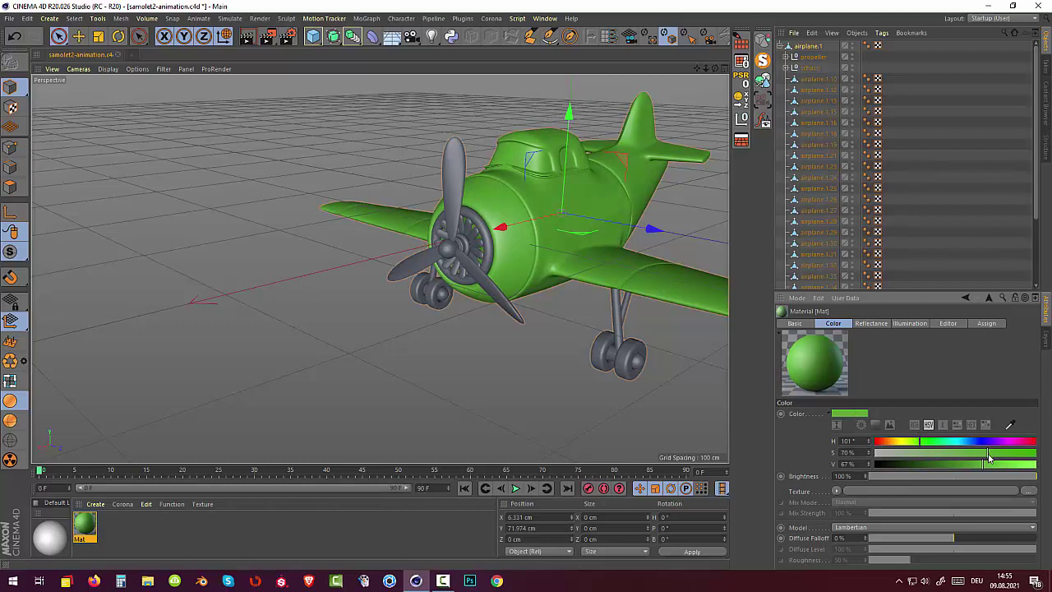
{"action": "left_click_drag", "start_coordinate": [993, 457], "coordinate": [913, 463]}
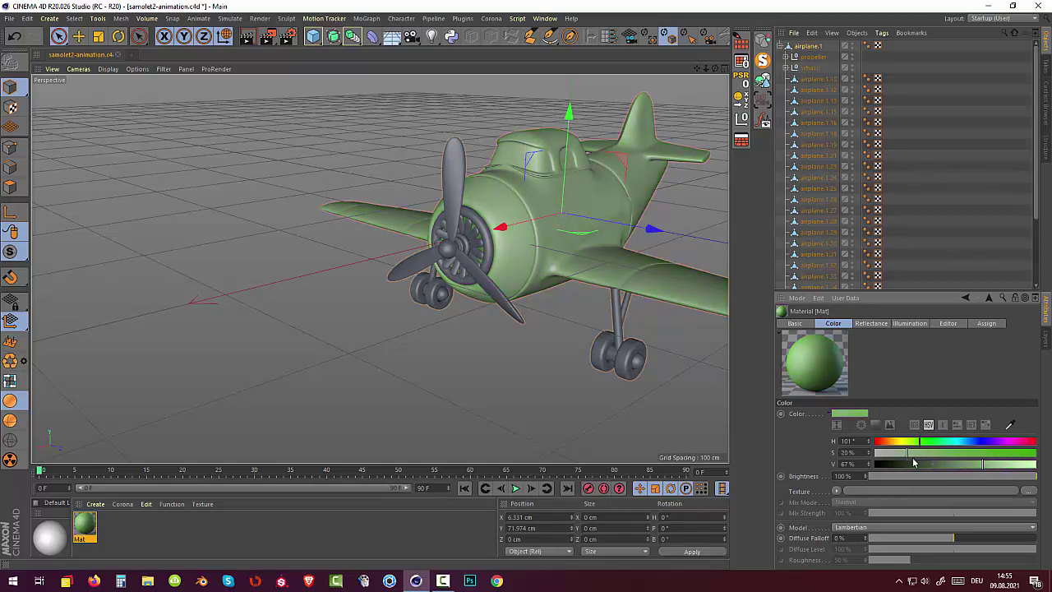
{"action": "left_click_drag", "start_coordinate": [986, 465], "coordinate": [956, 463]}
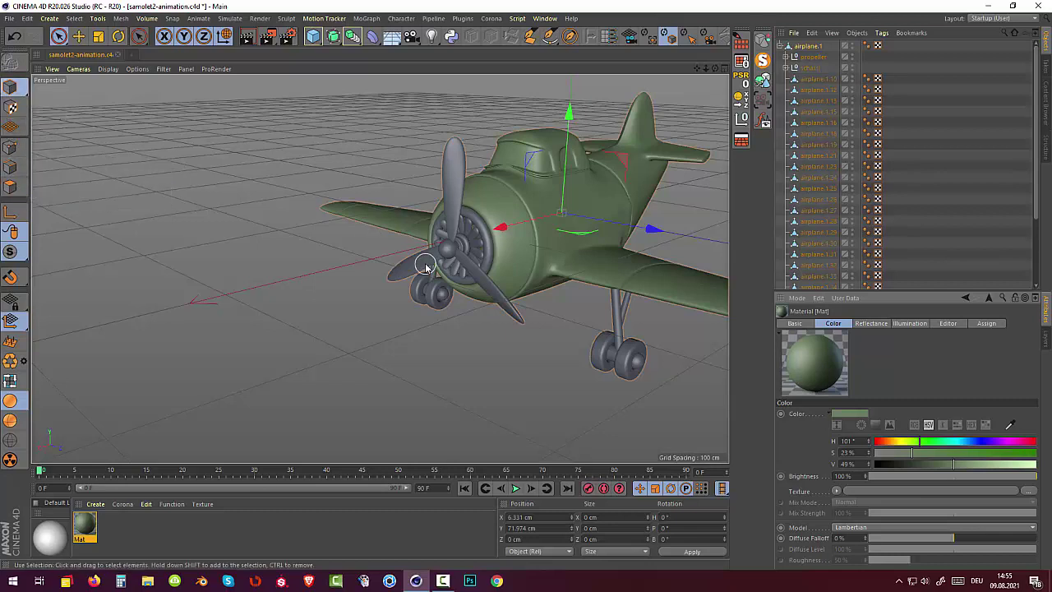
{"action": "left_click_drag", "start_coordinate": [58, 36], "coordinate": [79, 51]}
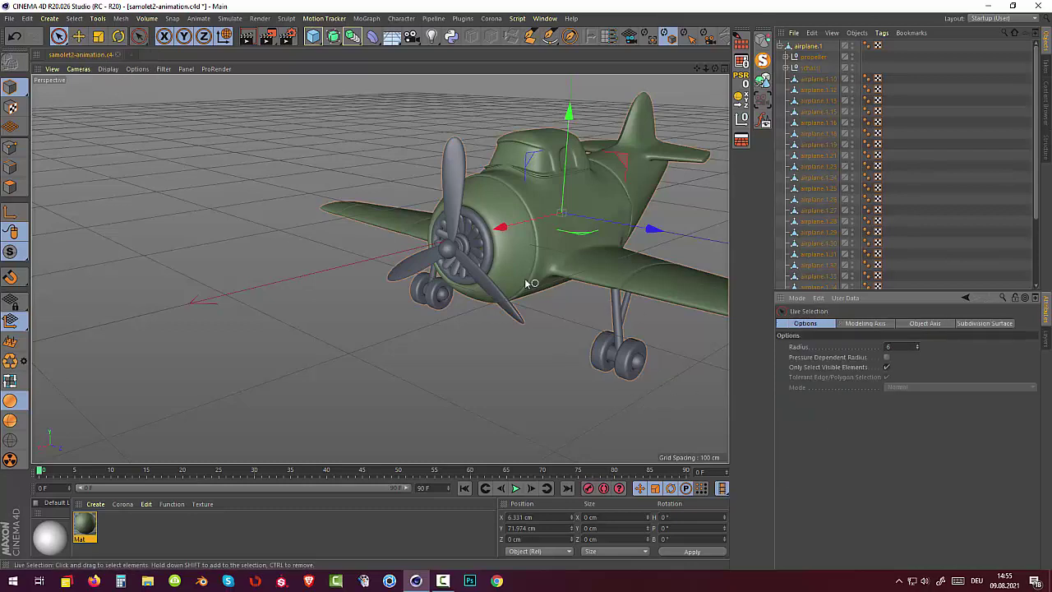
- Create red Mat.1 (H 1°, S about 92%) and apply it to the propeller hub airplane.1.22
{"action": "left_click", "coordinate": [448, 250]}
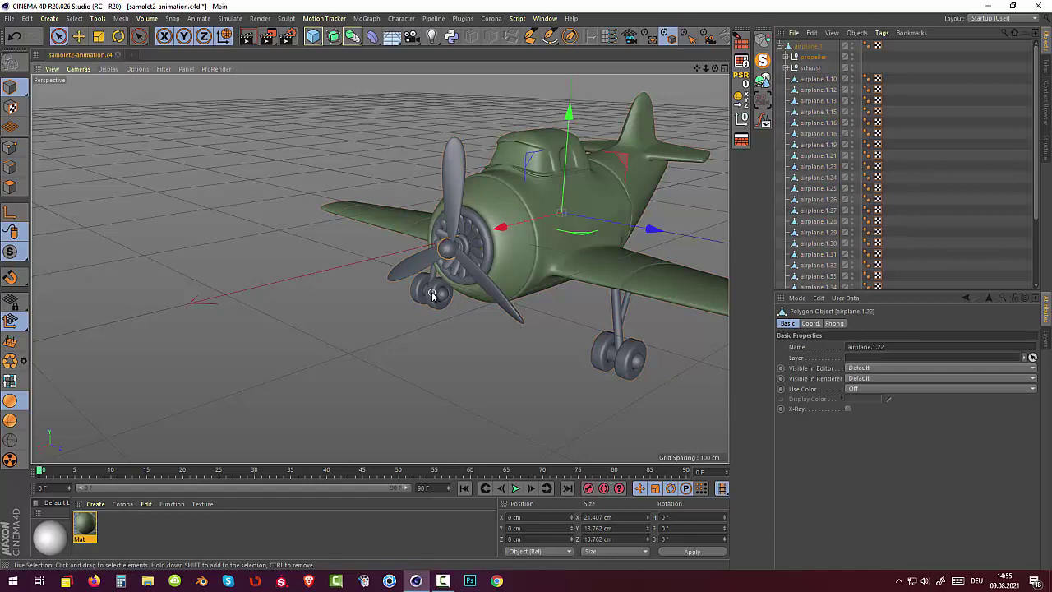
{"action": "left_click", "coordinate": [93, 504]}
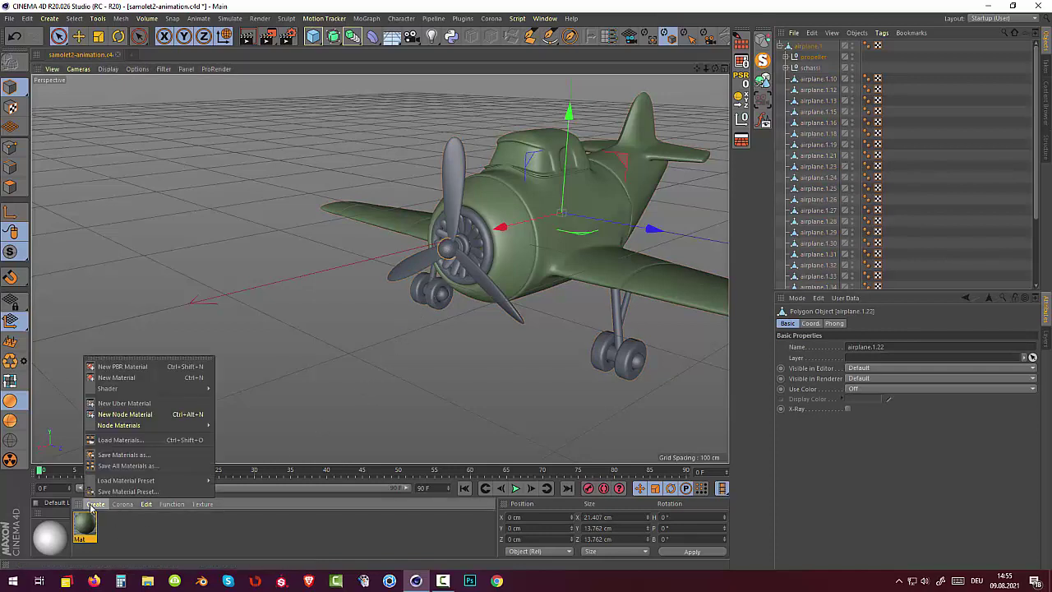
{"action": "left_click", "coordinate": [117, 377]}
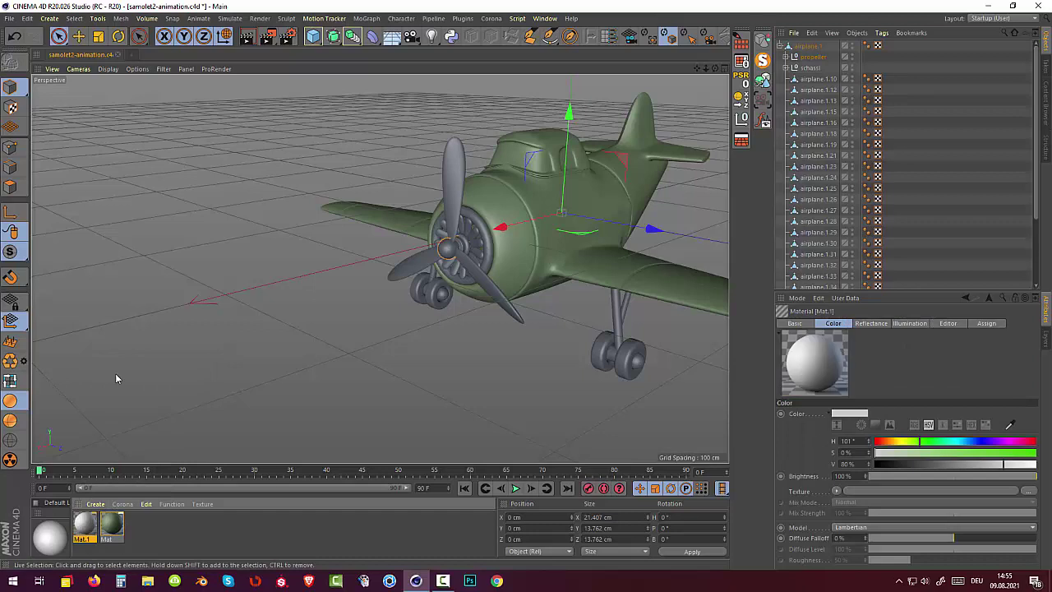
{"action": "double_click", "coordinate": [89, 523]}
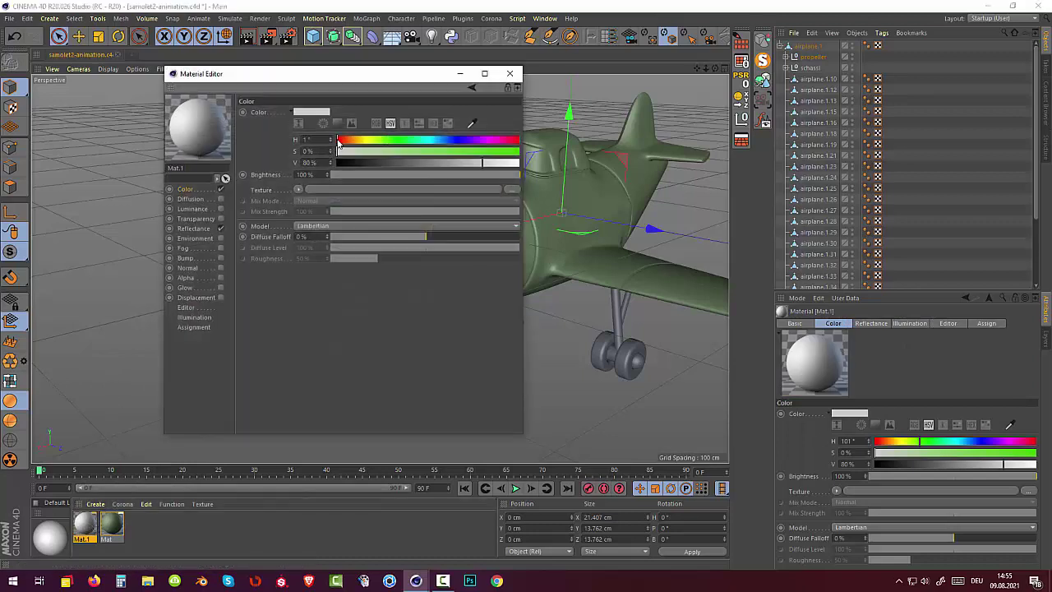
{"action": "left_click", "coordinate": [338, 140]}
{"action": "left_click_drag", "start_coordinate": [480, 154], "coordinate": [504, 152]}
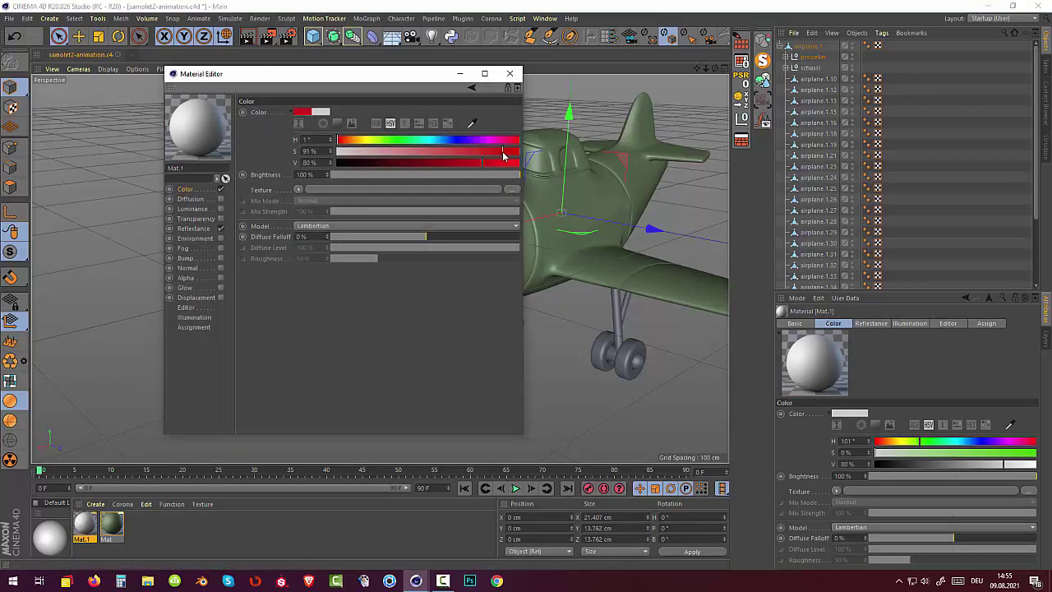
{"action": "left_click", "coordinate": [510, 74]}
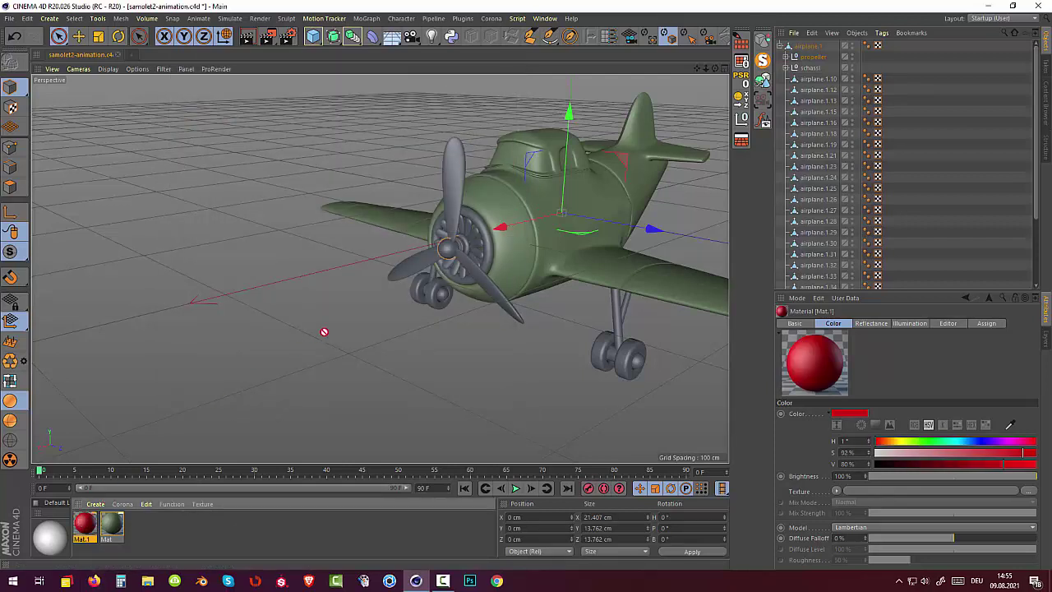
{"action": "left_click_drag", "start_coordinate": [324, 331], "coordinate": [448, 249]}
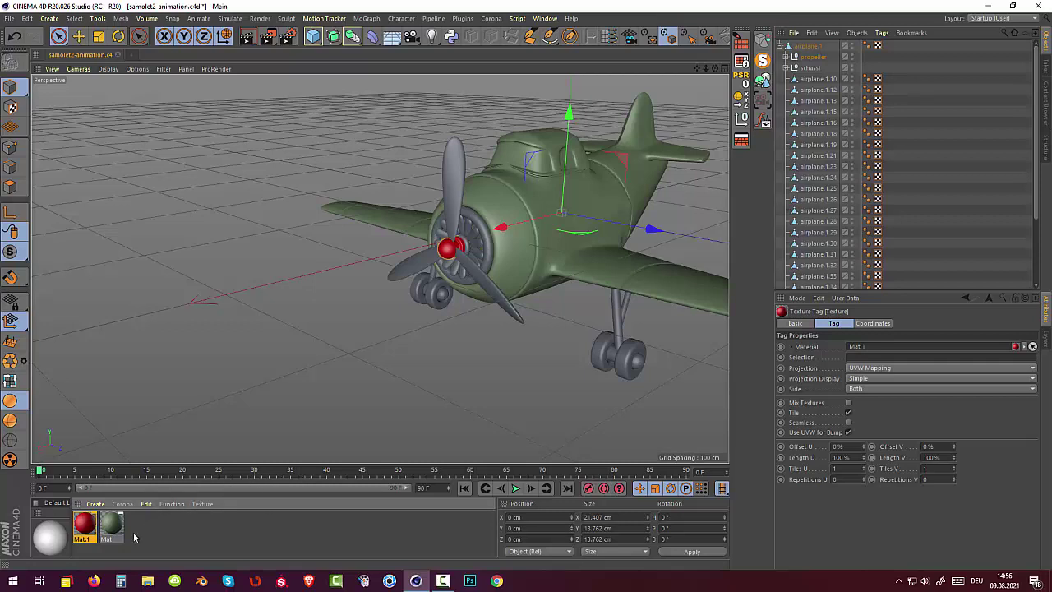
- Create a third material, Mat.2, and lower its value to 1% for near-black
{"action": "left_click", "coordinate": [95, 505]}
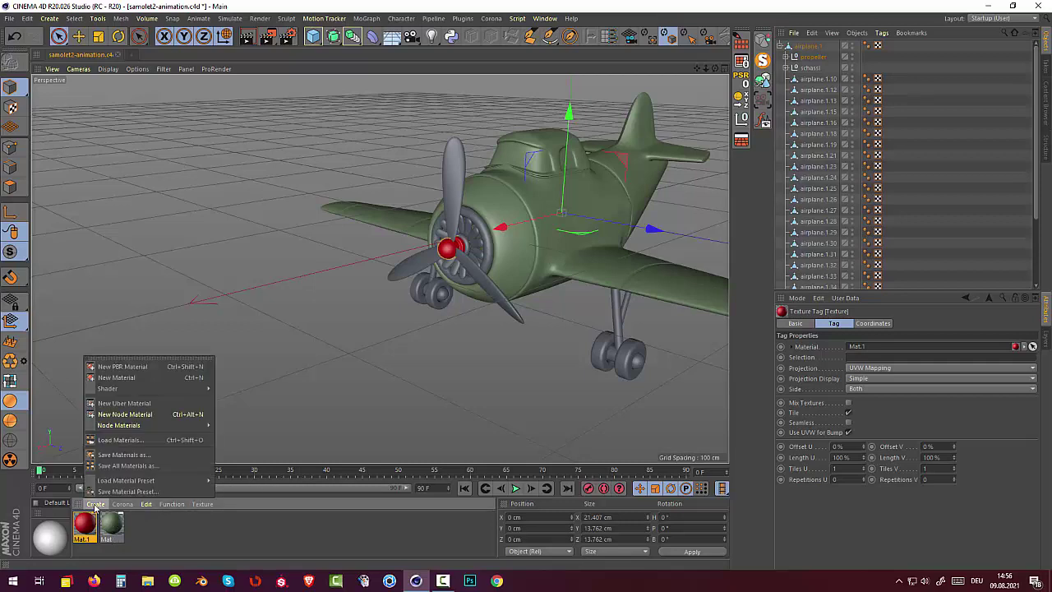
{"action": "left_click", "coordinate": [108, 378]}
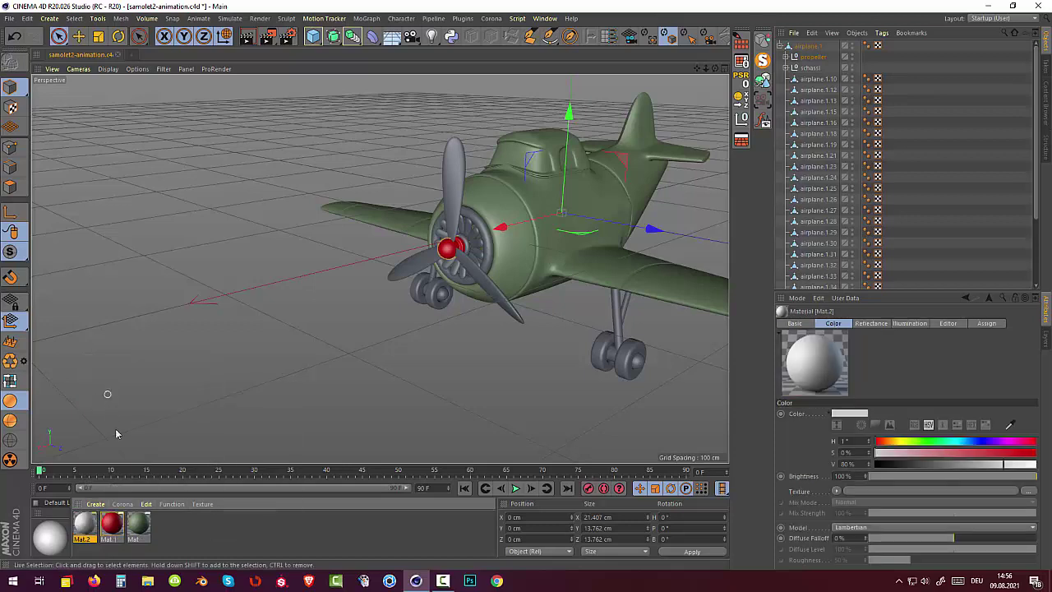
{"action": "left_click", "coordinate": [443, 581]}
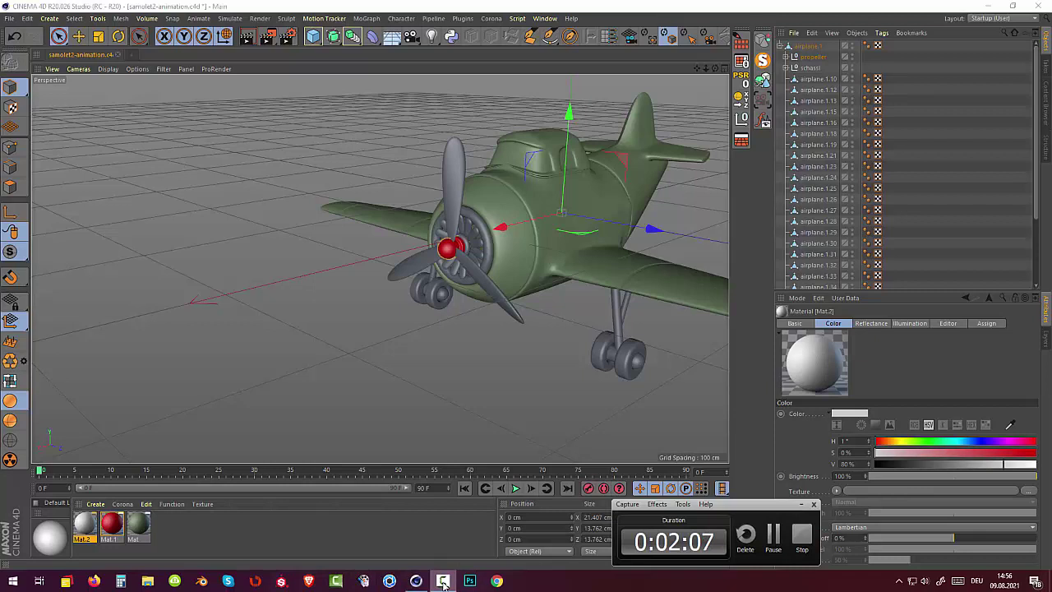
{"action": "double_click", "coordinate": [83, 526]}
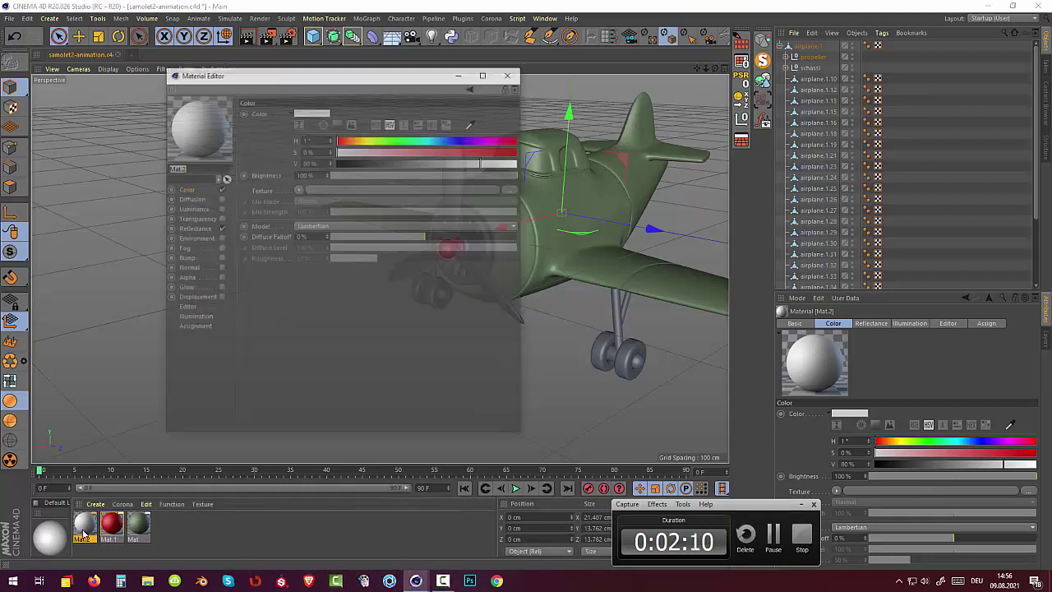
{"action": "left_click_drag", "start_coordinate": [480, 164], "coordinate": [337, 164]}
{"action": "left_click", "coordinate": [459, 74]}
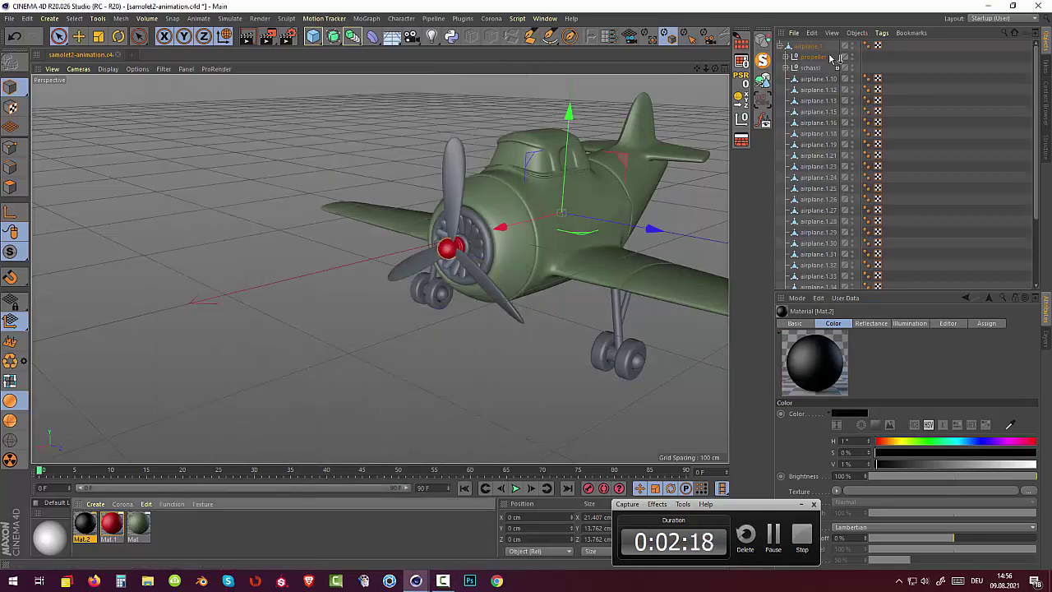
- Apply Mat.2 to the propeller, the landing-gear strut and the whole schassi including wheels
{"action": "left_click_drag", "start_coordinate": [198, 453], "coordinate": [814, 62]}
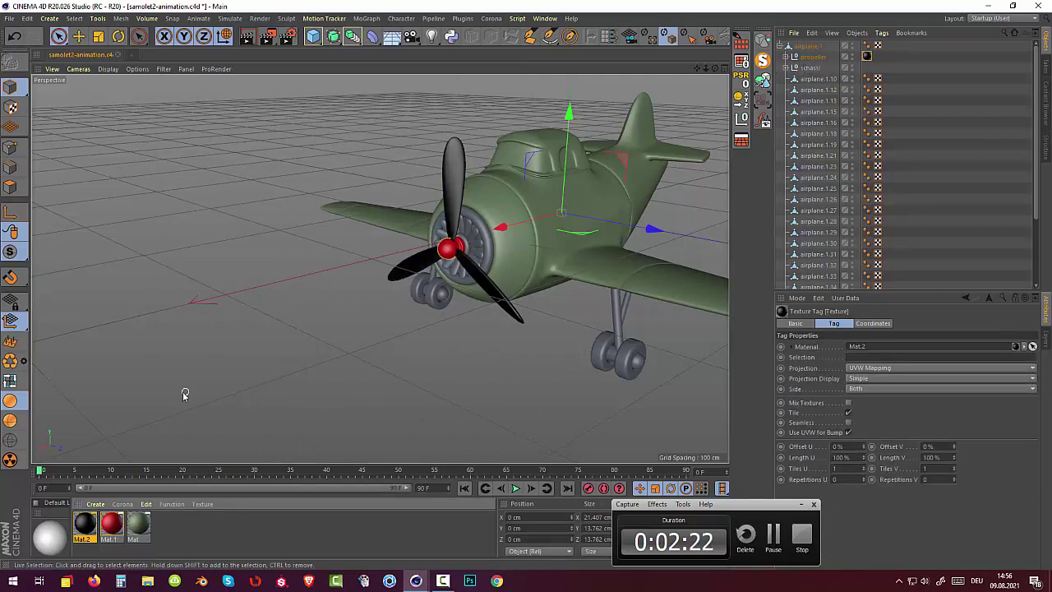
{"action": "left_click_drag", "start_coordinate": [107, 532], "coordinate": [486, 256]}
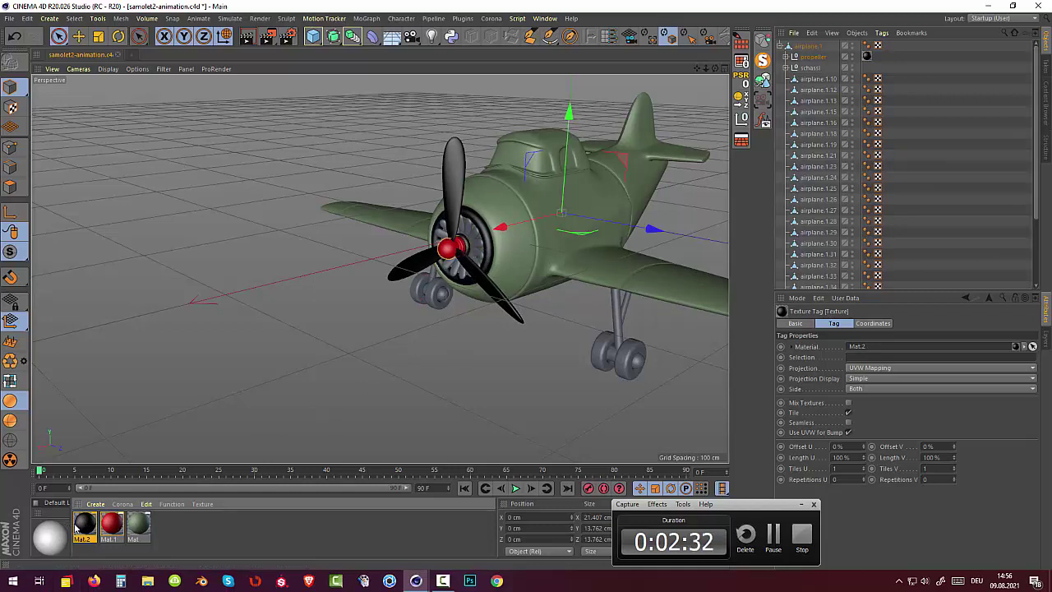
{"action": "left_click_drag", "start_coordinate": [481, 377], "coordinate": [617, 320]}
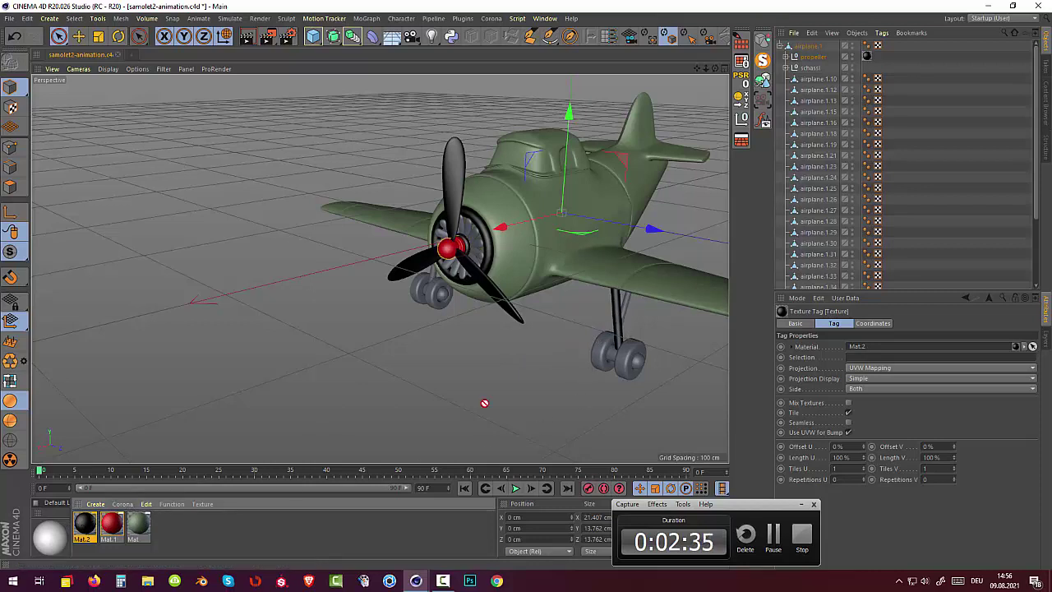
{"action": "left_click_drag", "start_coordinate": [484, 402], "coordinate": [624, 304]}
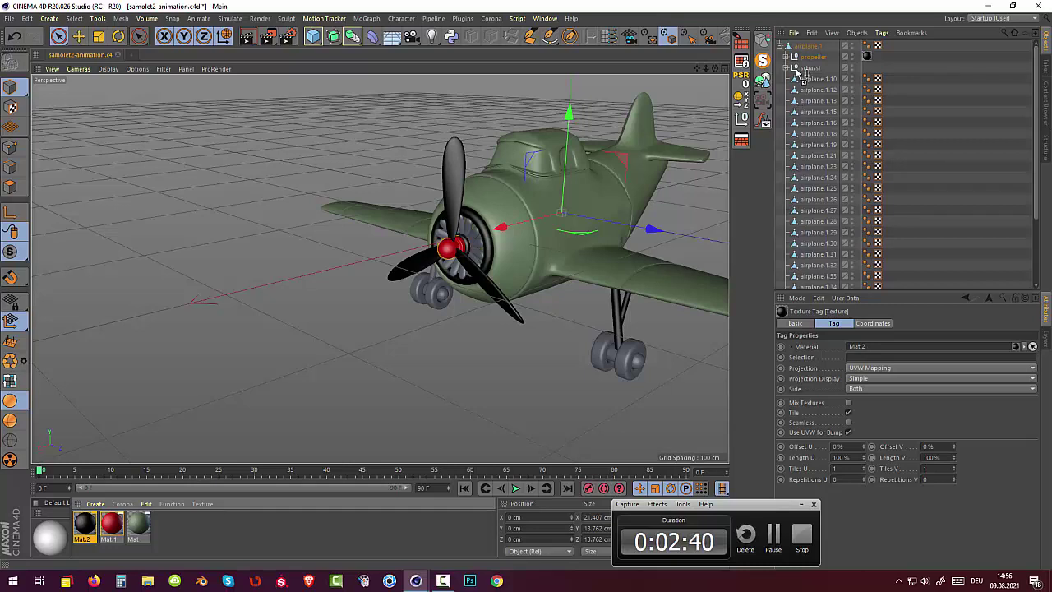
{"action": "left_click_drag", "start_coordinate": [804, 73], "coordinate": [805, 68]}
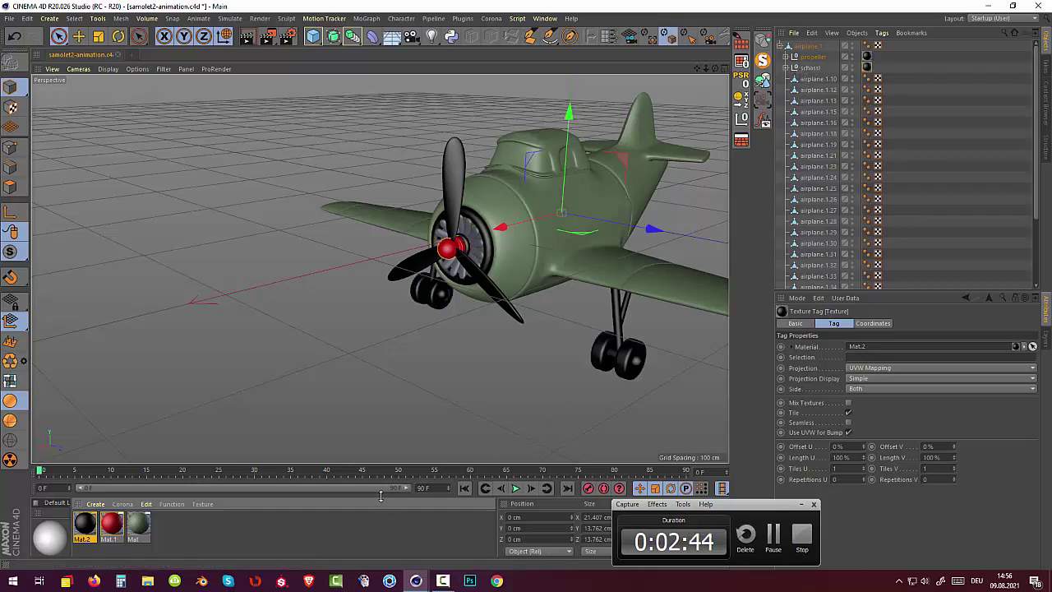
- Create Mat.3 and apply it to engine parts airplane.1.25, .24, .27 and the fan parts
{"action": "left_click", "coordinate": [95, 505]}
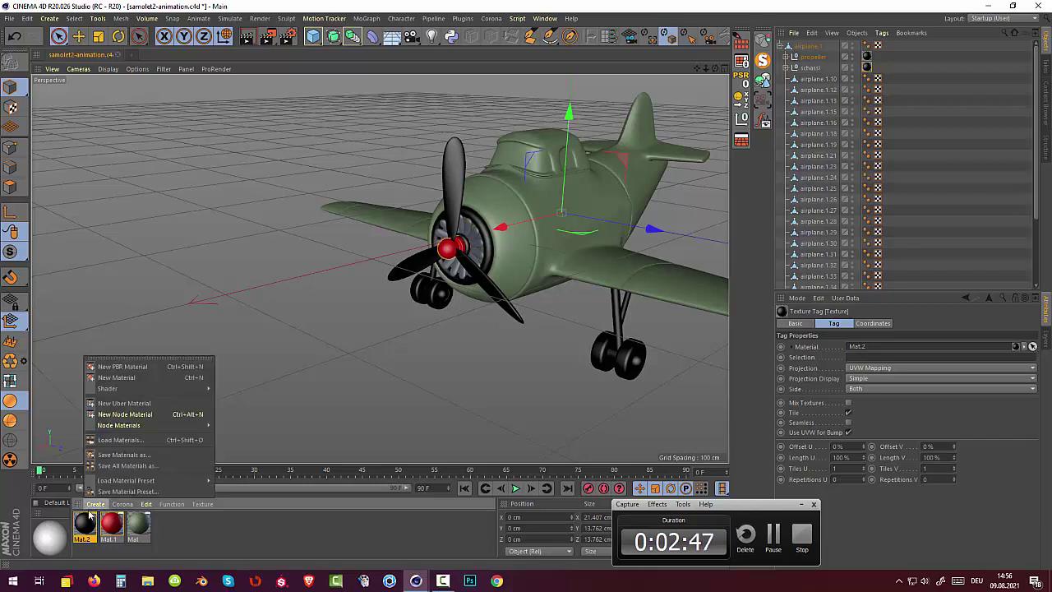
{"action": "left_click", "coordinate": [99, 379]}
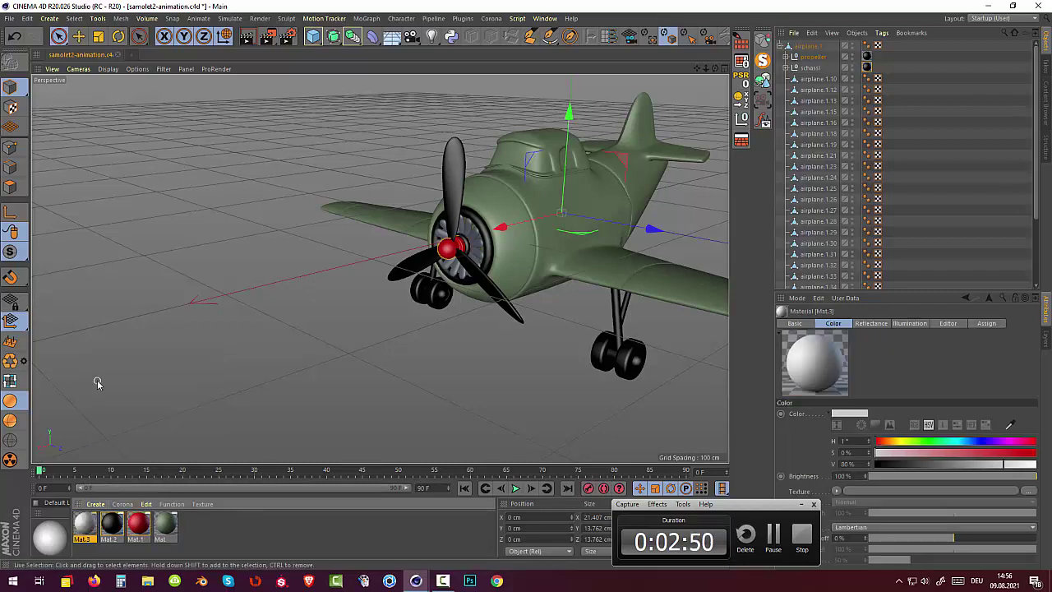
{"action": "left_click_drag", "start_coordinate": [171, 420], "coordinate": [480, 249]}
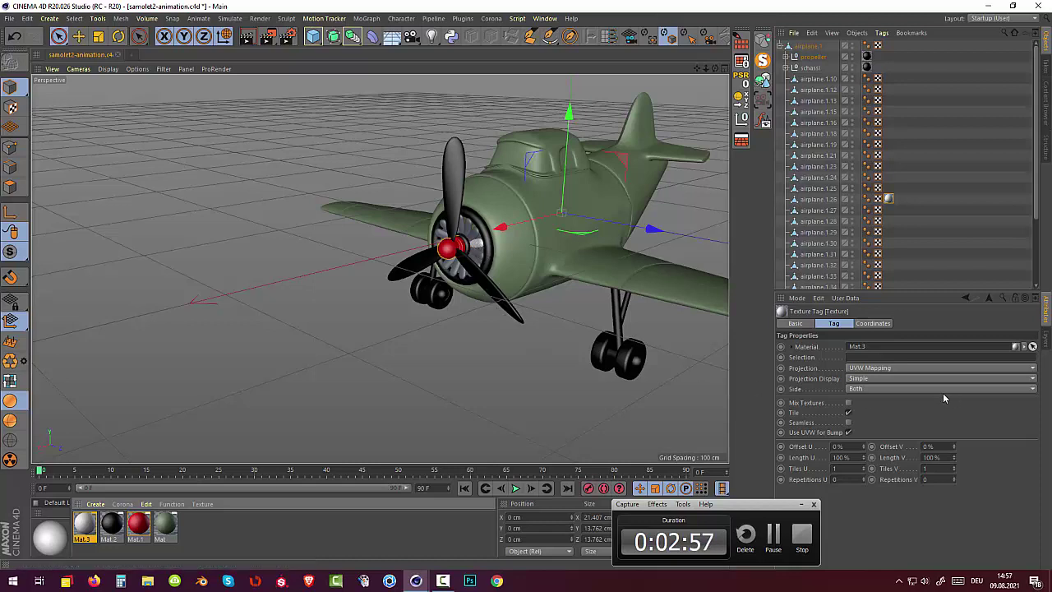
{"action": "scroll", "coordinate": [630, 249], "scroll_direction": "up", "scroll_amount": 3}
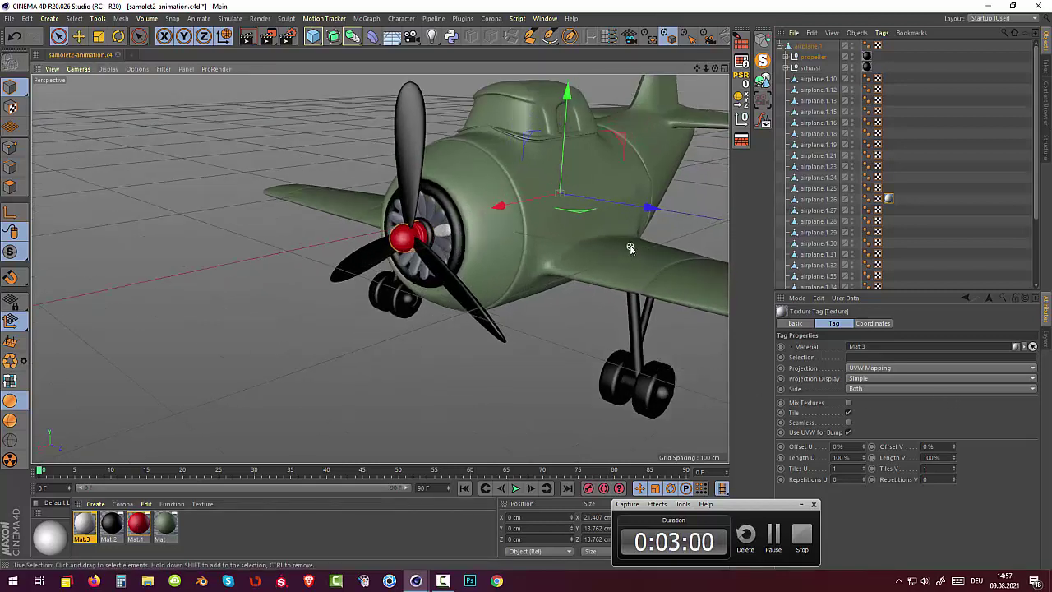
{"action": "scroll", "coordinate": [630, 248], "scroll_direction": "up", "scroll_amount": 2}
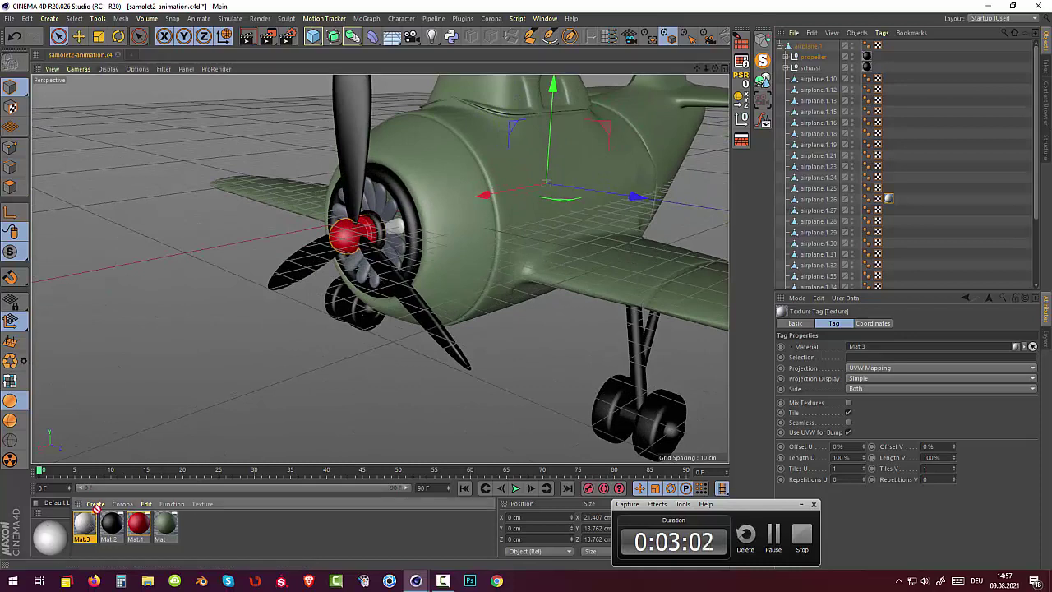
{"action": "left_click_drag", "start_coordinate": [88, 524], "coordinate": [299, 313]}
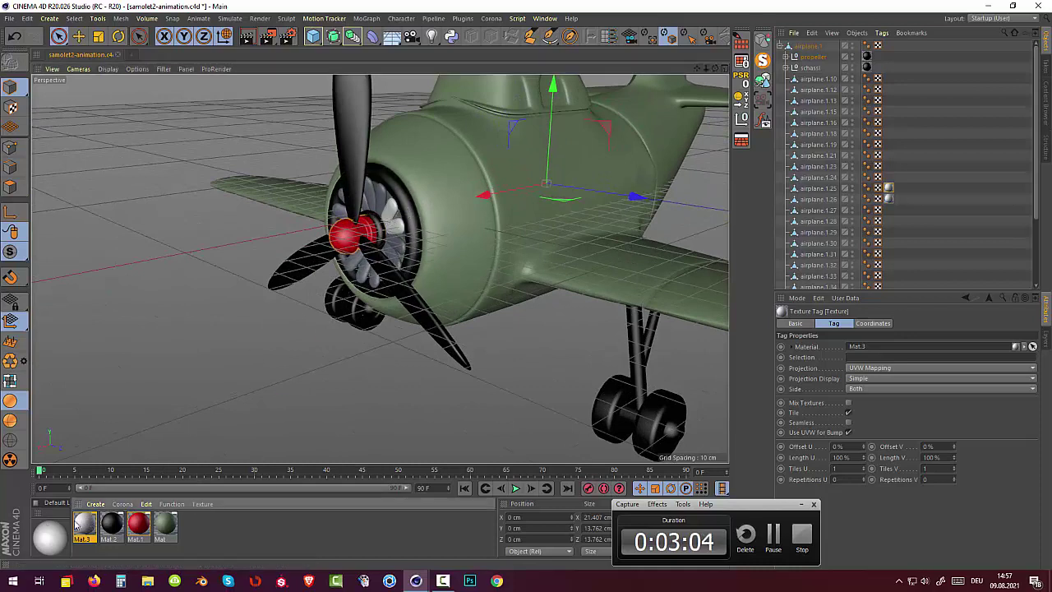
{"action": "left_click_drag", "start_coordinate": [88, 524], "coordinate": [410, 317]}
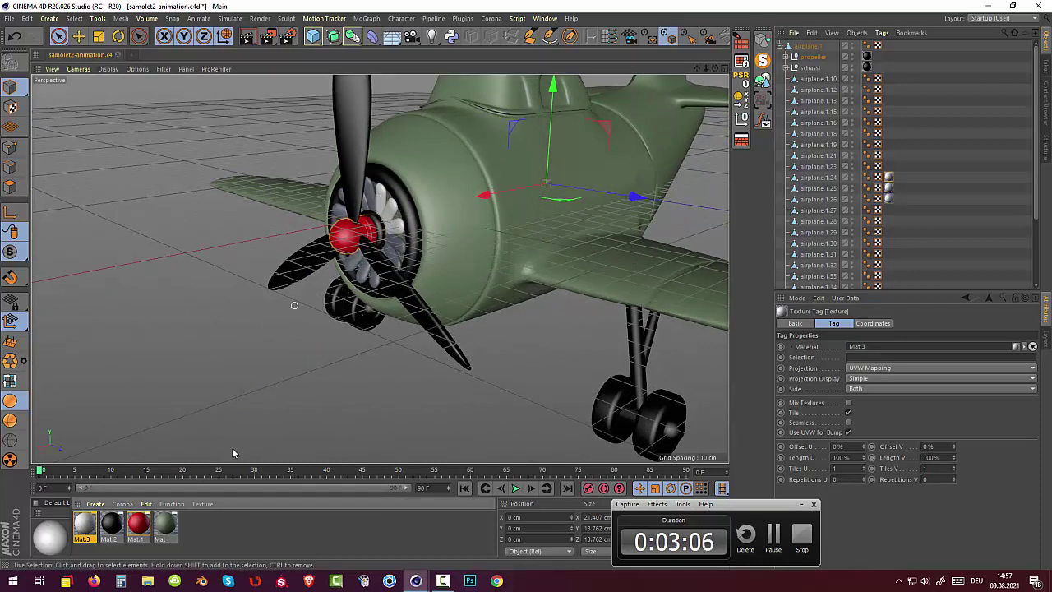
{"action": "left_click_drag", "start_coordinate": [91, 523], "coordinate": [400, 248]}
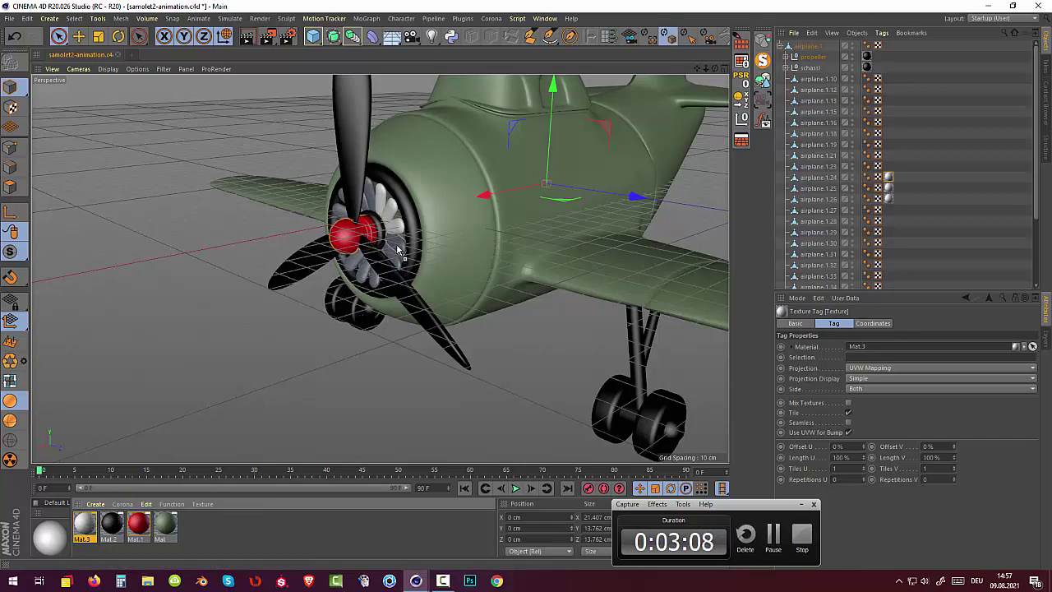
{"action": "mouse_move", "coordinate": [108, 502]}
{"action": "left_mouse_down"}
{"action": "mouse_move", "coordinate": [371, 282]}
{"action": "mouse_move", "coordinate": [410, 299]}
{"action": "left_mouse_up"}
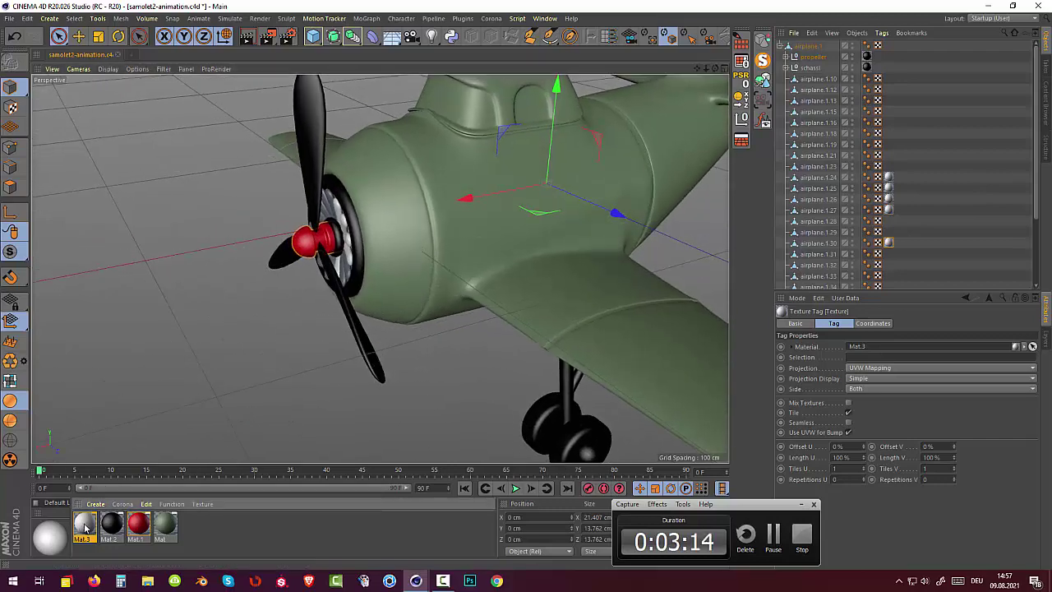
- Apply Mat.3 to airplane.1.28 and the remaining engine cylinders, including the upper-left ones
{"action": "left_click_drag", "start_coordinate": [343, 261], "coordinate": [343, 280]}
{"action": "left_click_drag", "start_coordinate": [387, 240], "coordinate": [479, 205], "text": "alt"}
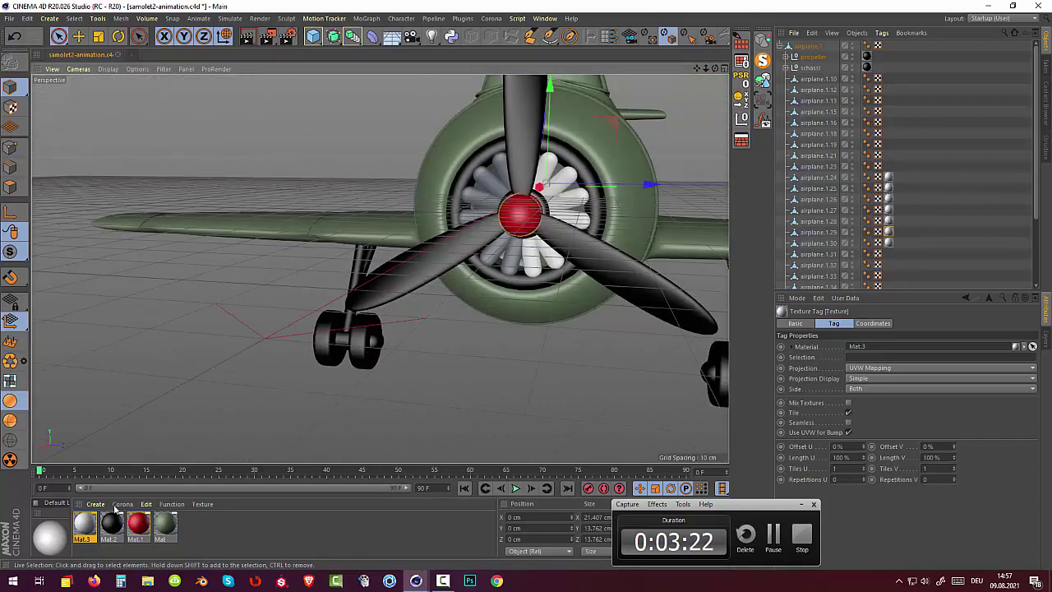
{"action": "left_click_drag", "start_coordinate": [93, 526], "coordinate": [508, 258]}
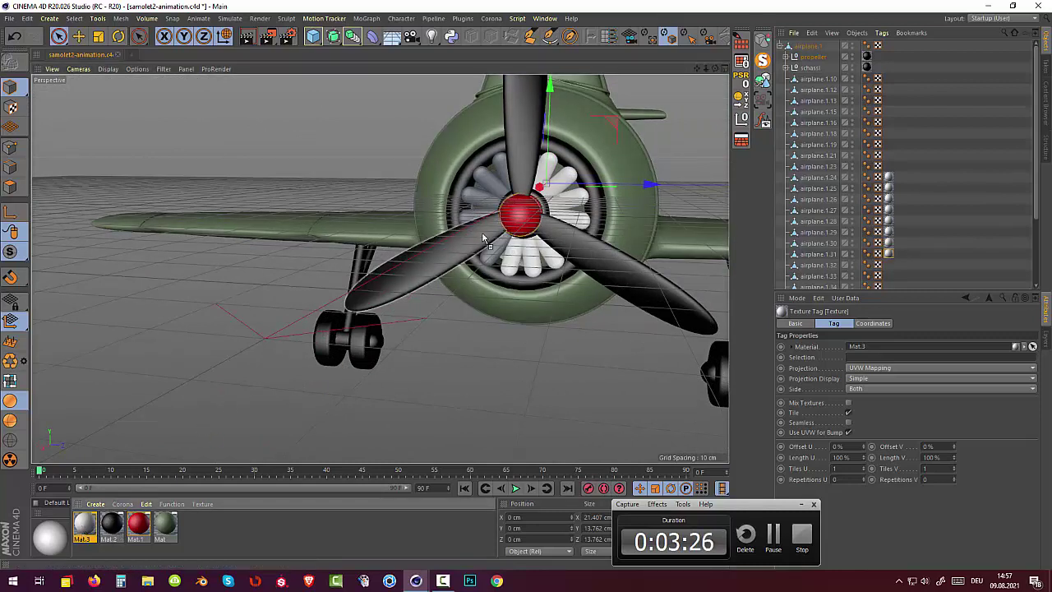
{"action": "left_click_drag", "start_coordinate": [82, 530], "coordinate": [497, 246]}
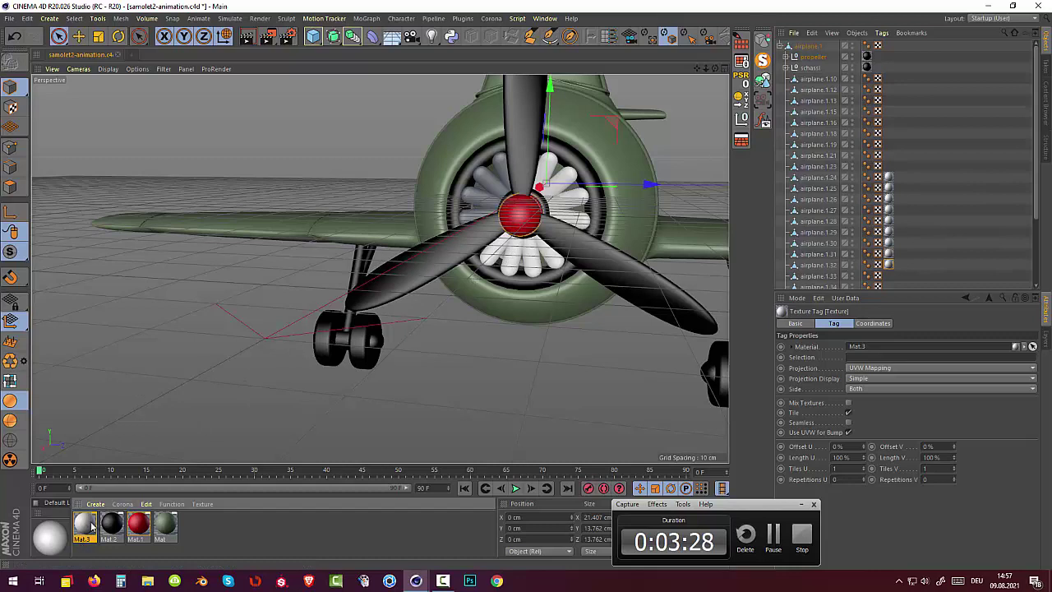
{"action": "left_click_drag", "start_coordinate": [487, 200], "coordinate": [487, 172]}
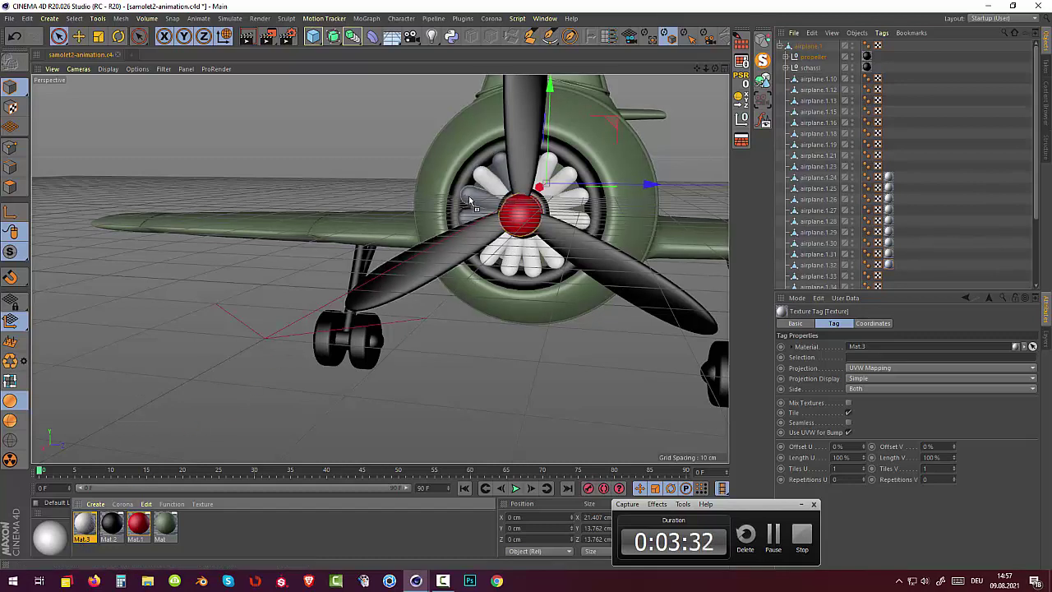
{"action": "left_click_drag", "start_coordinate": [274, 343], "coordinate": [123, 386], "text": "alt"}
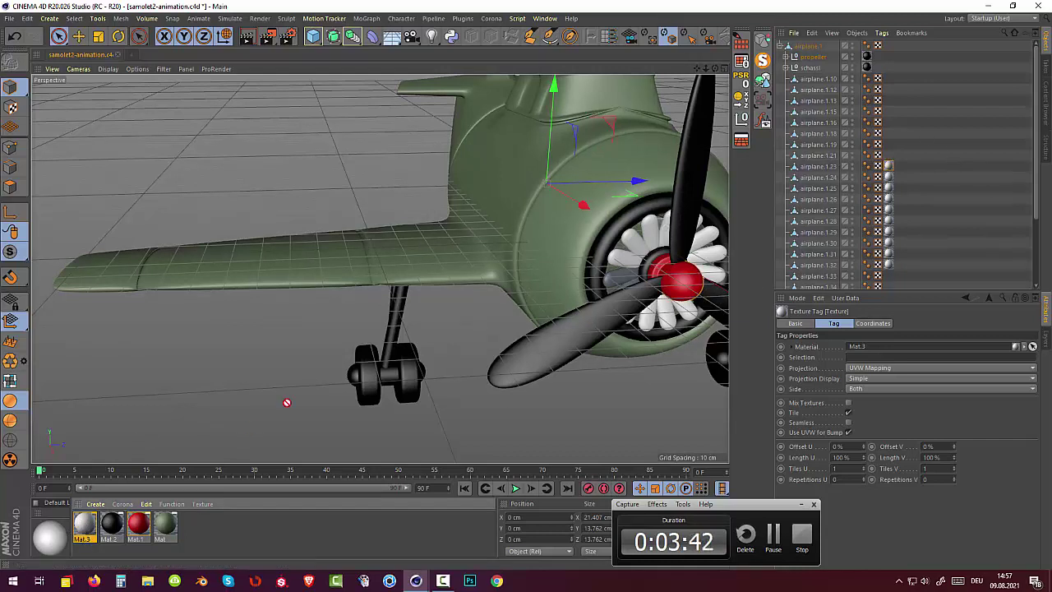
{"action": "mouse_move", "coordinate": [621, 296]}
{"action": "left_mouse_down", "text": "alt"}
{"action": "mouse_move", "coordinate": [677, 304]}
{"action": "mouse_move", "coordinate": [657, 305]}
{"action": "left_mouse_up", "text": "alt"}
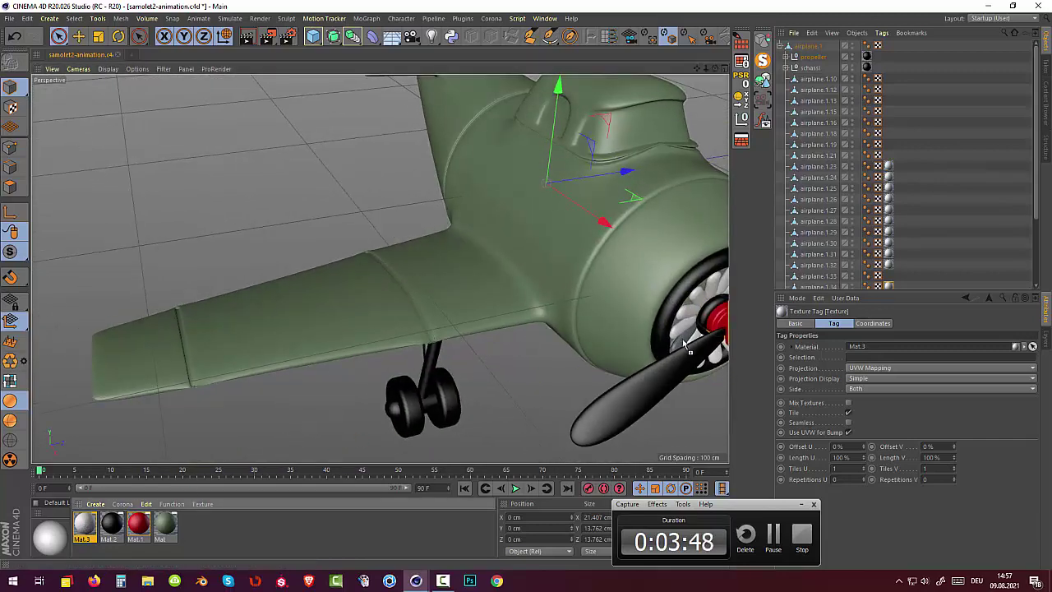
{"action": "mouse_move", "coordinate": [684, 345]}
{"action": "left_mouse_down", "text": "alt"}
{"action": "mouse_move", "coordinate": [534, 238]}
{"action": "mouse_move", "coordinate": [291, 244]}
{"action": "mouse_move", "coordinate": [214, 321]}
{"action": "mouse_move", "coordinate": [471, 382]}
{"action": "mouse_move", "coordinate": [612, 253]}
{"action": "mouse_move", "coordinate": [410, 264]}
{"action": "mouse_move", "coordinate": [391, 294]}
{"action": "mouse_move", "coordinate": [369, 286]}
{"action": "mouse_move", "coordinate": [390, 286]}
{"action": "left_mouse_up", "text": "alt"}
- Select airplane.1.23 through airplane.1.37, group them with Alt+G and rename the null rotor
{"action": "left_click", "coordinate": [810, 166]}
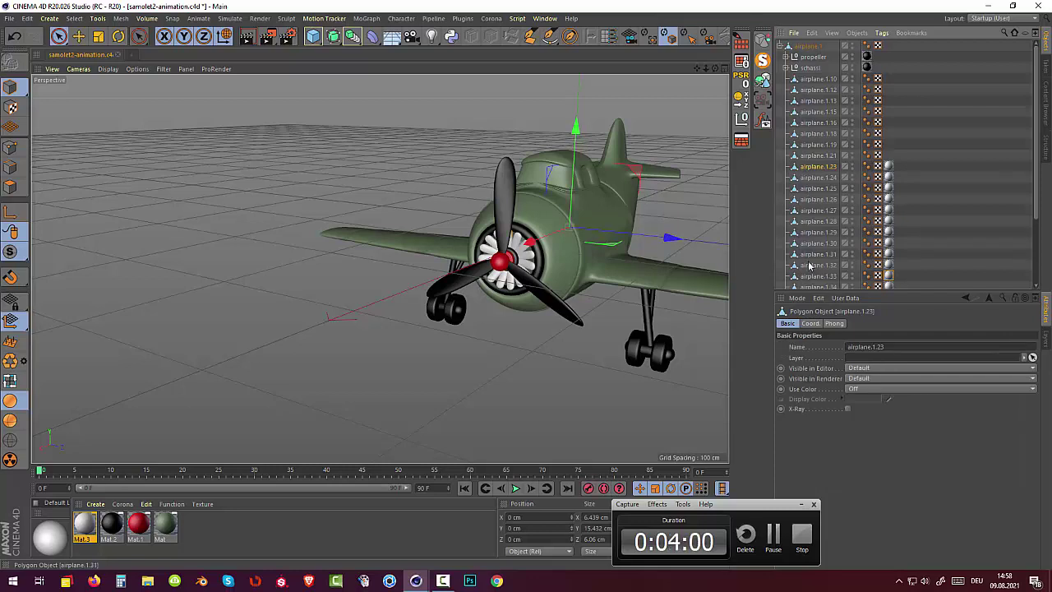
{"action": "scroll", "coordinate": [809, 266], "scroll_direction": "down", "scroll_amount": 2}
{"action": "scroll", "coordinate": [814, 278], "scroll_direction": "down", "scroll_amount": 1}
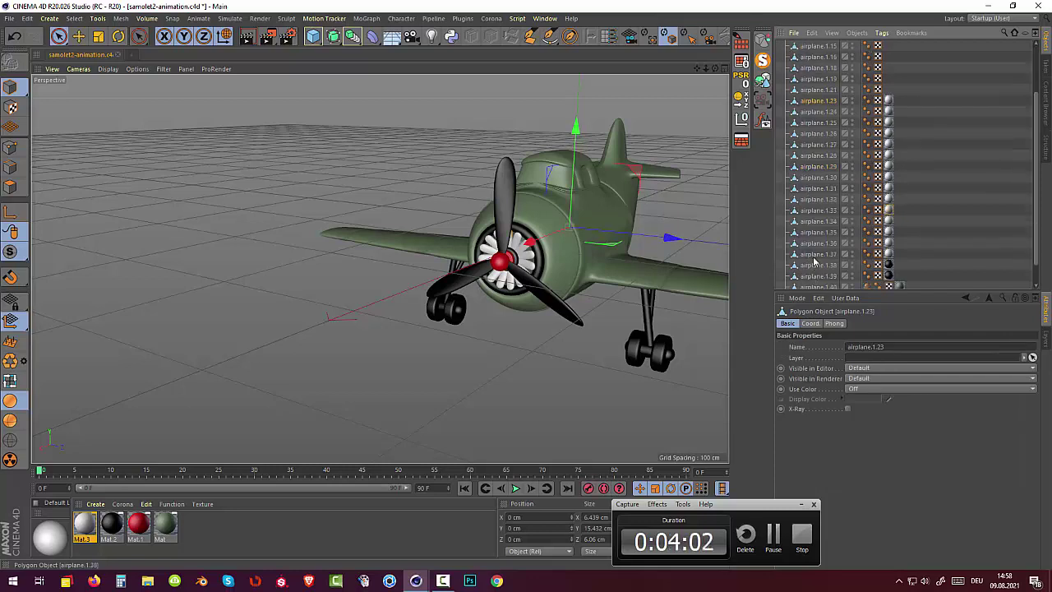
{"action": "left_click", "coordinate": [820, 254], "text": "shift"}
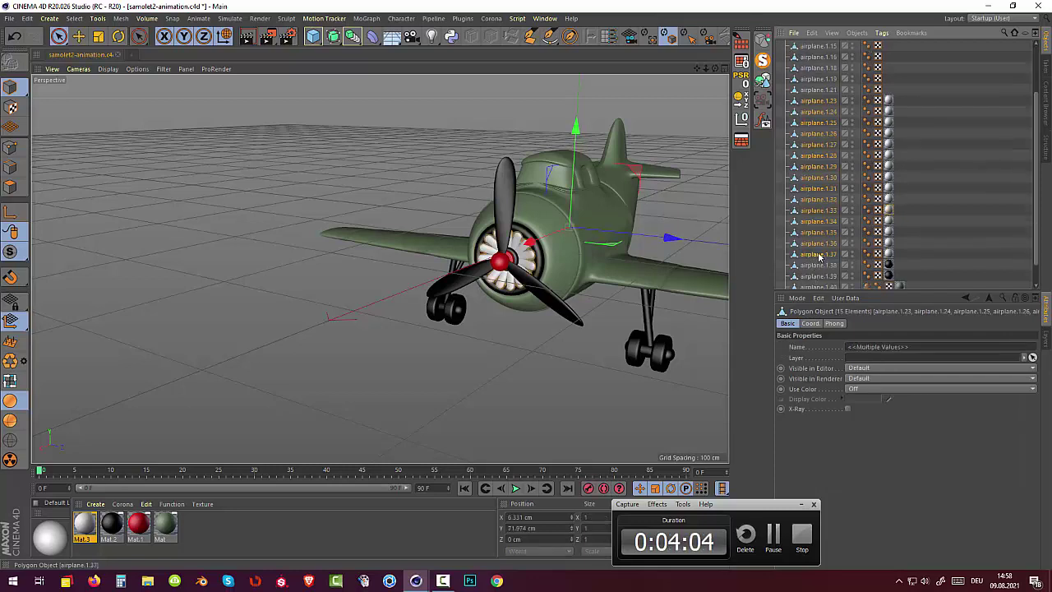
{"action": "key", "text": "alt+g"}
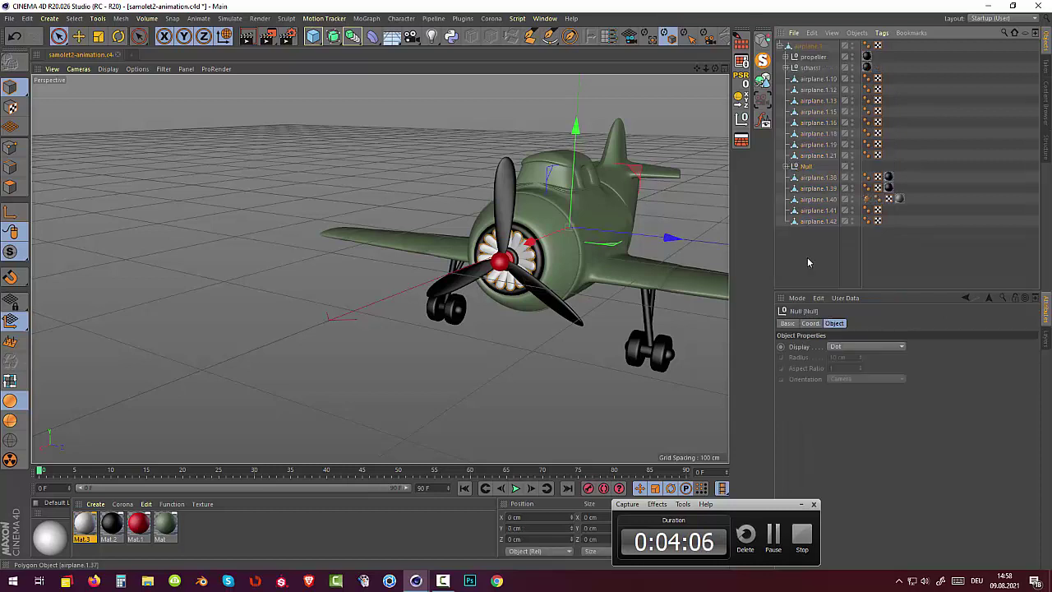
{"action": "double_click", "coordinate": [807, 166]}
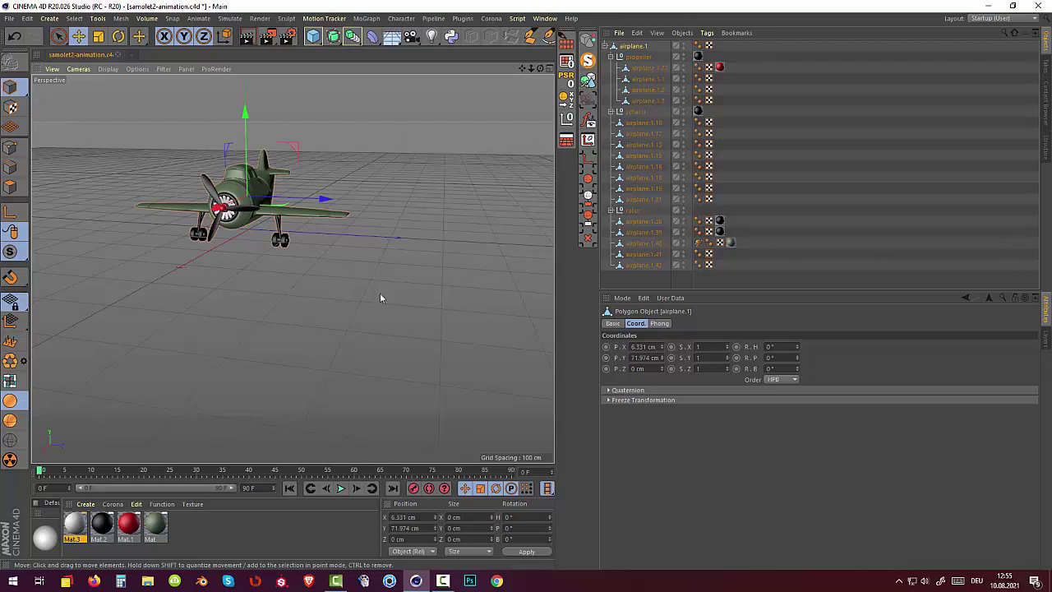
- Delete the propeller's rotation keyframes, including the one at frame 90
{"action": "left_click_drag", "start_coordinate": [379, 292], "coordinate": [547, 282], "text": "alt"}
{"action": "mouse_move", "coordinate": [247, 194]}
{"action": "left_mouse_down", "text": "alt"}
{"action": "mouse_move", "coordinate": [344, 278]}
{"action": "mouse_move", "coordinate": [355, 268]}
{"action": "mouse_move", "coordinate": [275, 256]}
{"action": "left_mouse_up", "text": "alt"}
{"action": "scroll", "coordinate": [276, 251], "scroll_direction": "up", "scroll_amount": 5}
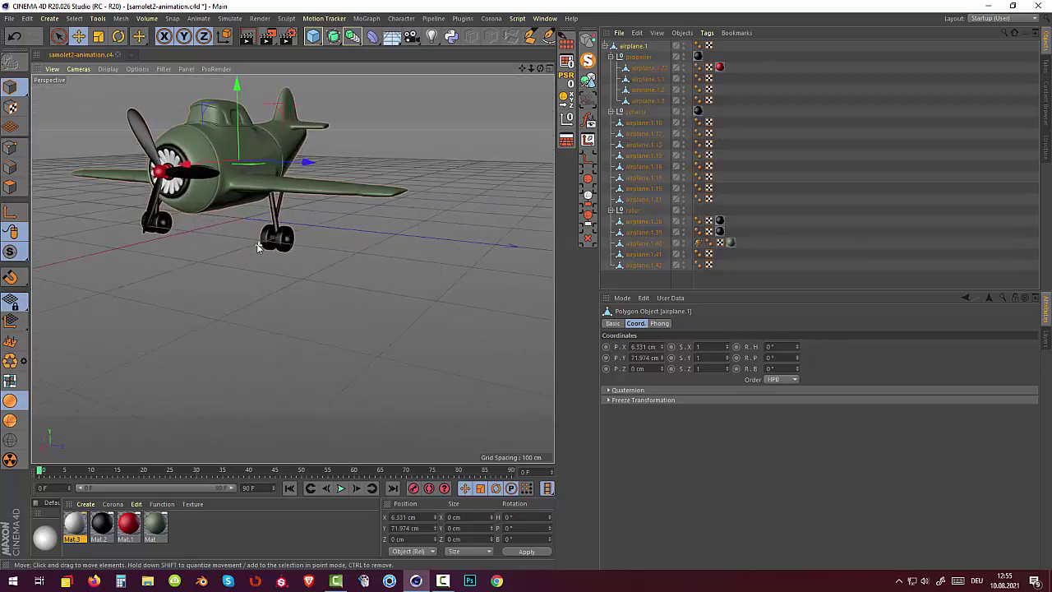
{"action": "mouse_move", "coordinate": [293, 222]}
{"action": "left_mouse_down", "text": "alt"}
{"action": "mouse_move", "coordinate": [326, 270]}
{"action": "mouse_move", "coordinate": [356, 167]}
{"action": "mouse_move", "coordinate": [368, 179]}
{"action": "mouse_move", "coordinate": [340, 131]}
{"action": "mouse_move", "coordinate": [397, 175]}
{"action": "left_mouse_up", "text": "alt"}
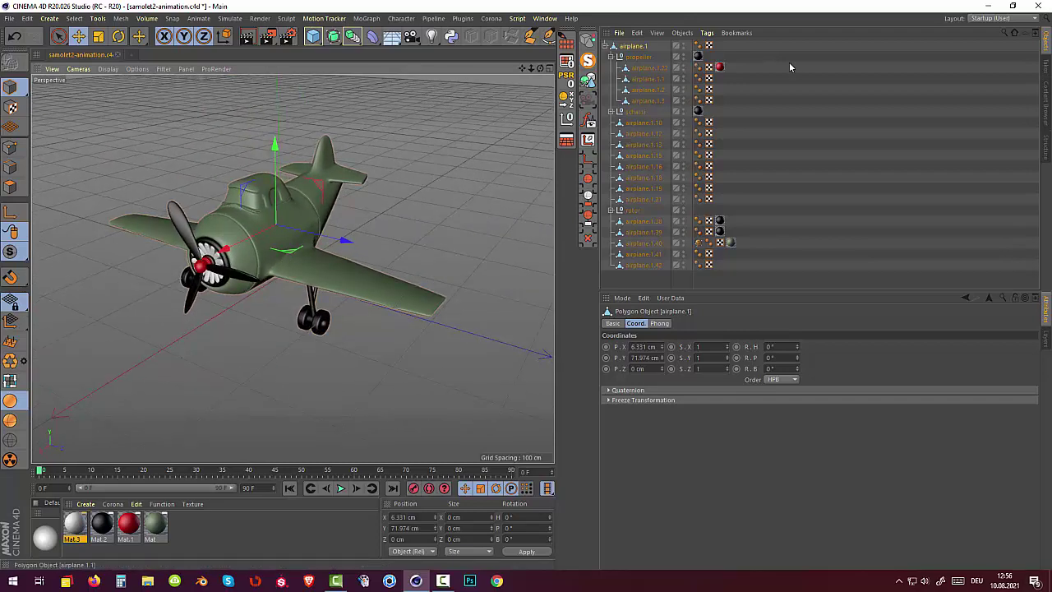
{"action": "left_click", "coordinate": [638, 58]}
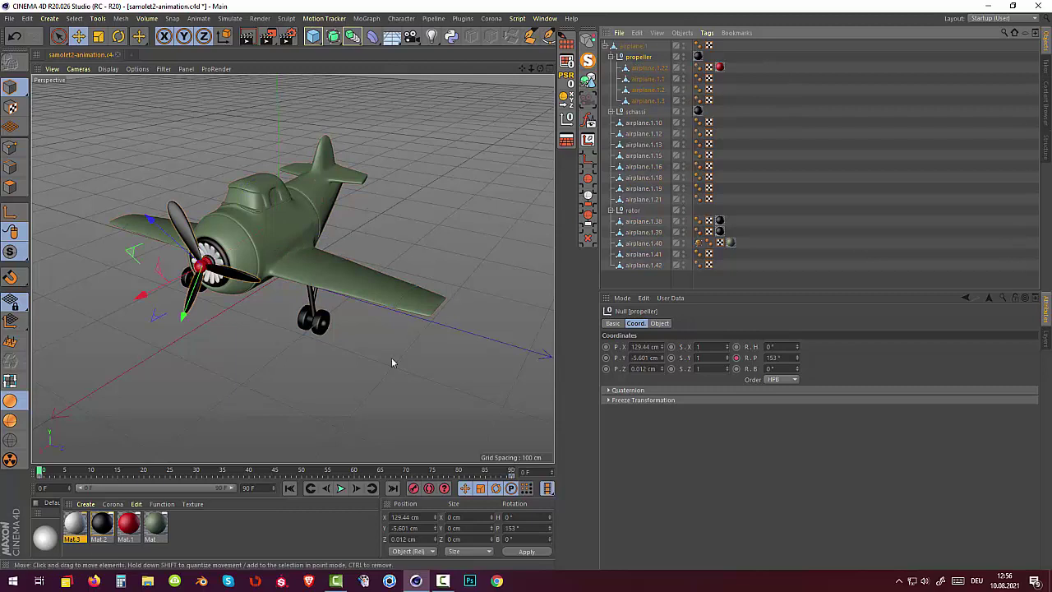
{"action": "left_click", "coordinate": [41, 474]}
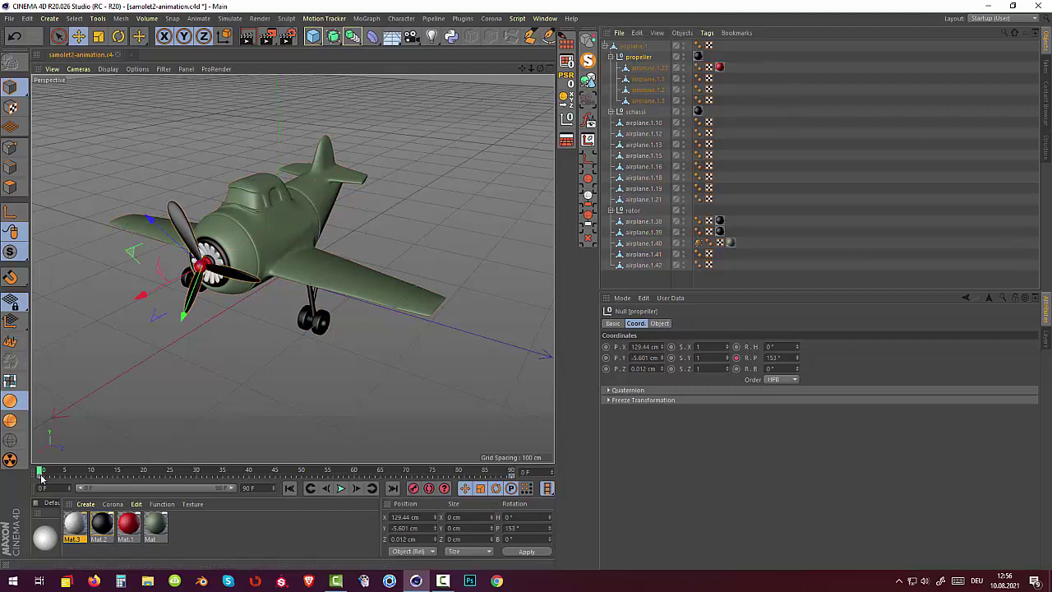
{"action": "key", "text": "Delete"}
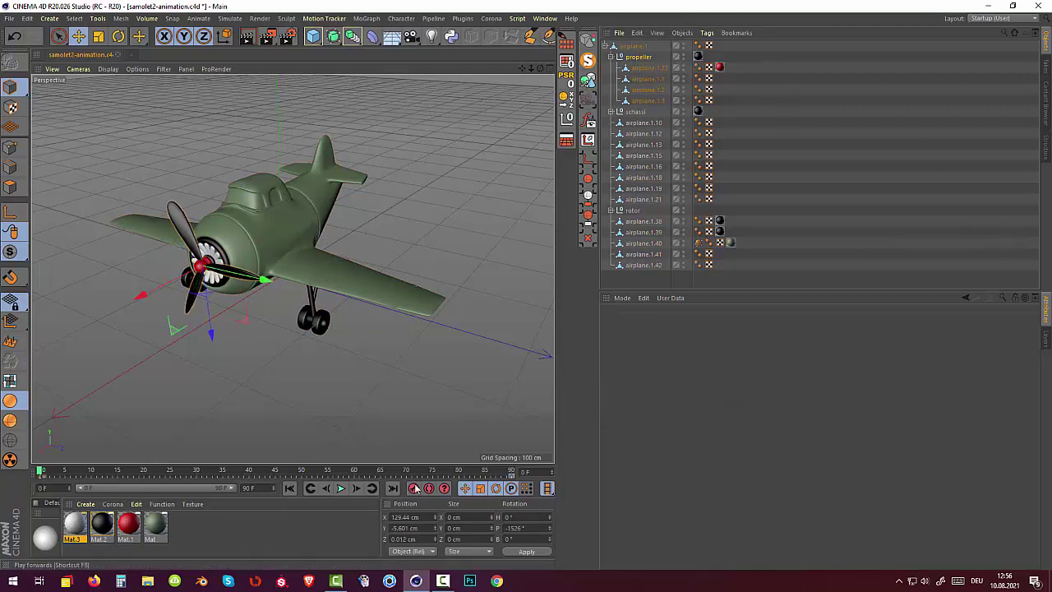
{"action": "left_click", "coordinate": [511, 477]}
{"action": "key", "text": "Delete"}
- Clear the selection and open a new floating perspective View panel
{"action": "left_click", "coordinate": [642, 71]}
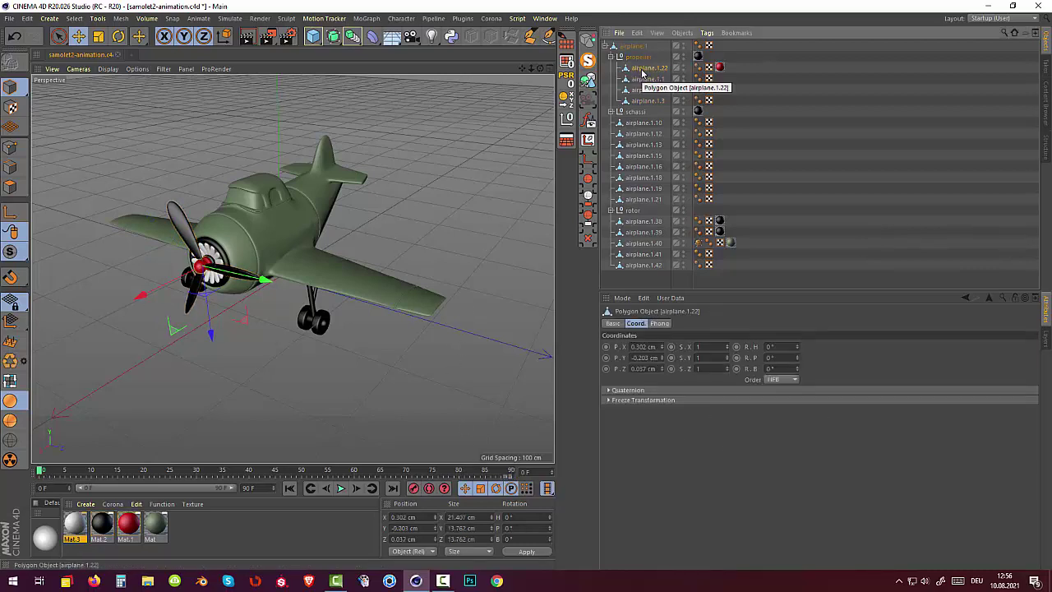
{"action": "left_click", "coordinate": [424, 220]}
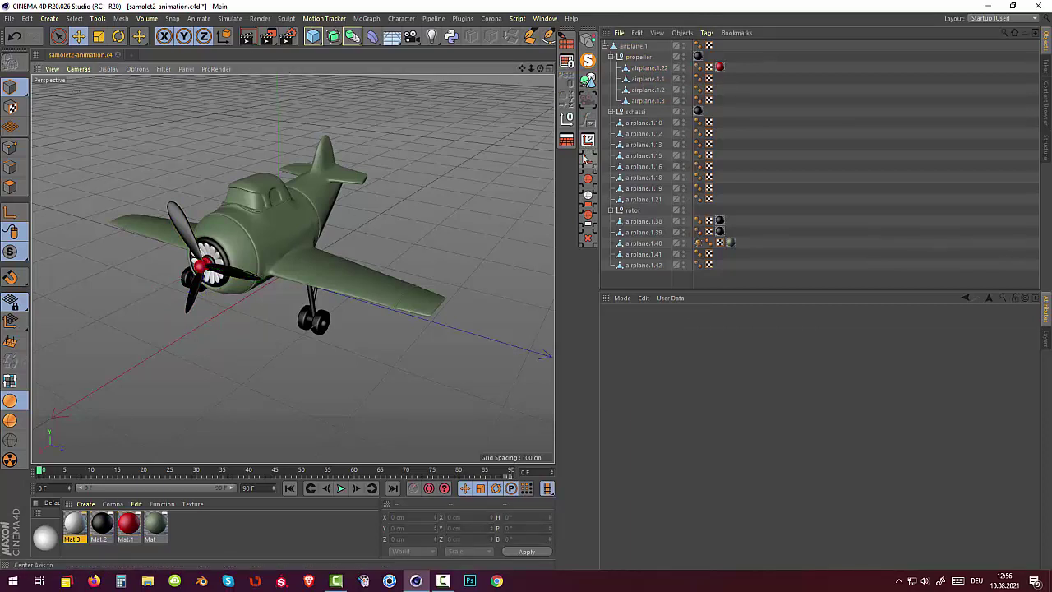
{"action": "left_click", "coordinate": [566, 139]}
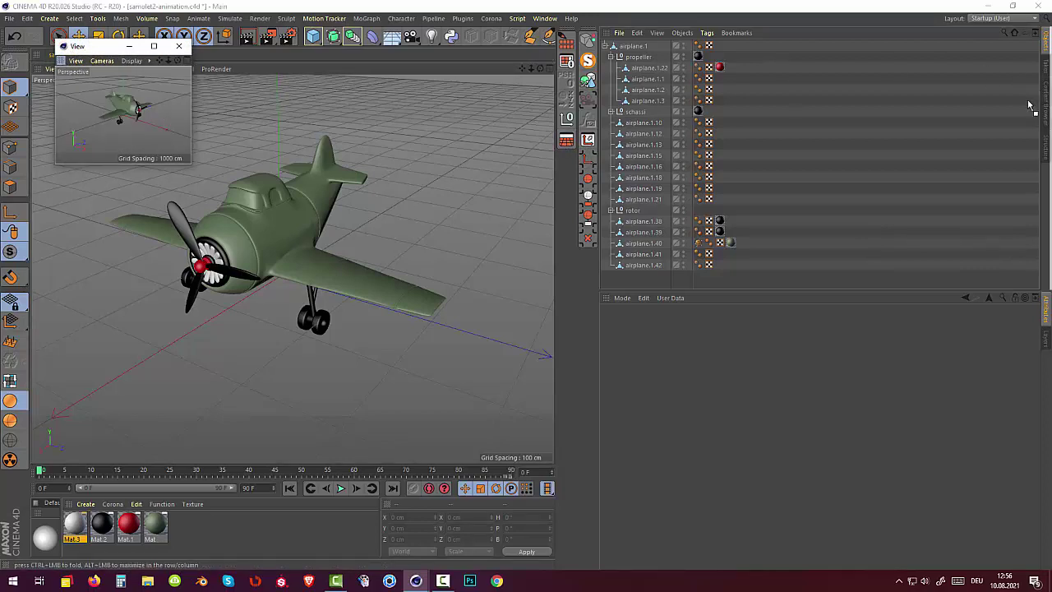
- Dock the floating View window into the main layout beside the Object Manager
{"action": "left_click_drag", "start_coordinate": [1029, 105], "coordinate": [1033, 110]}
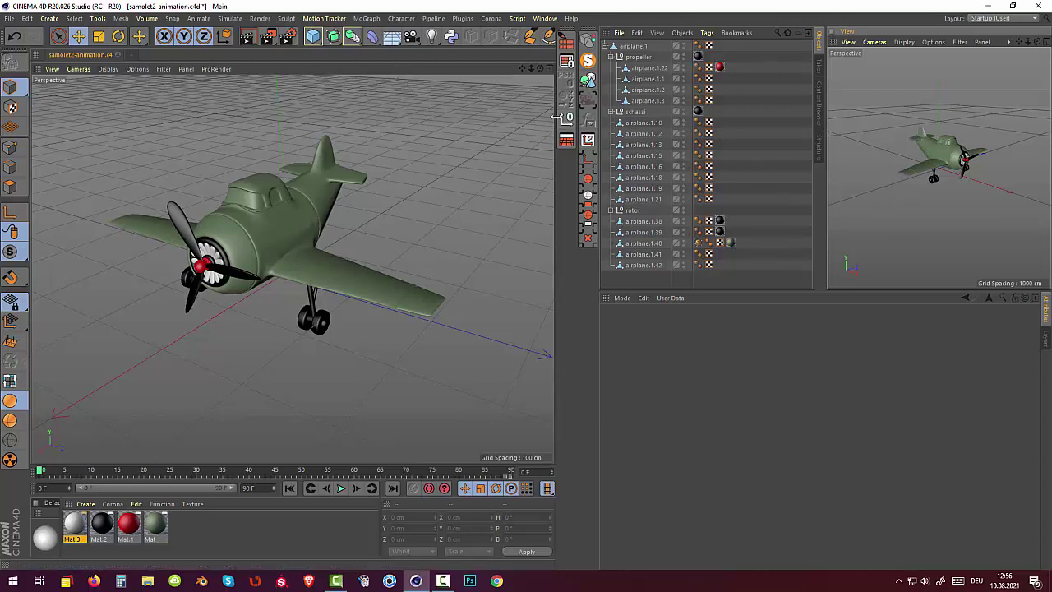
- Add a Camera and pull it back along its Z axis to about 627.6, 313.8, -627.6 cm
{"action": "left_click", "coordinate": [414, 38]}
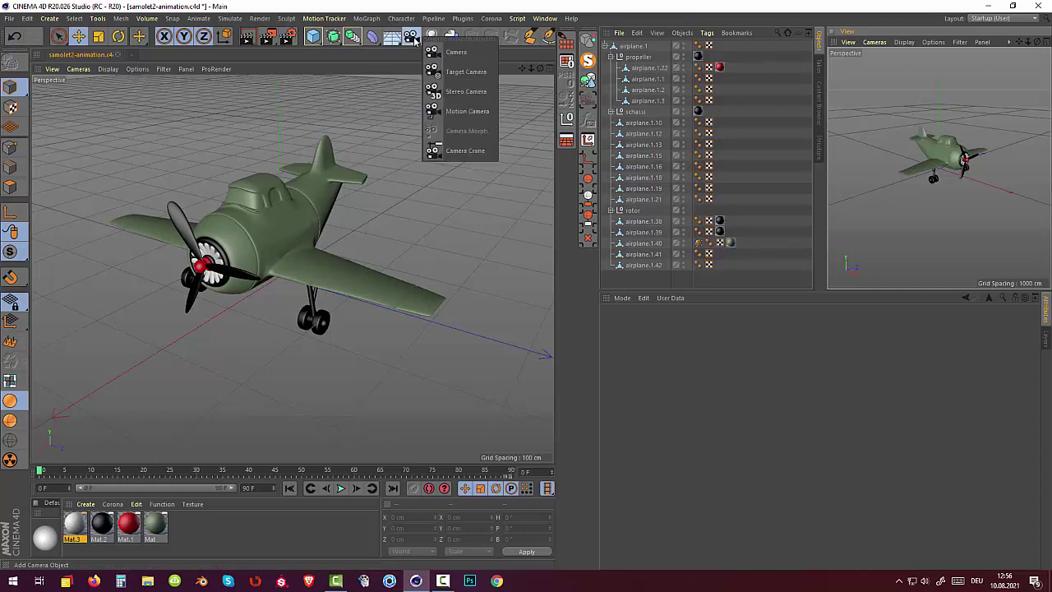
{"action": "left_click", "coordinate": [456, 53]}
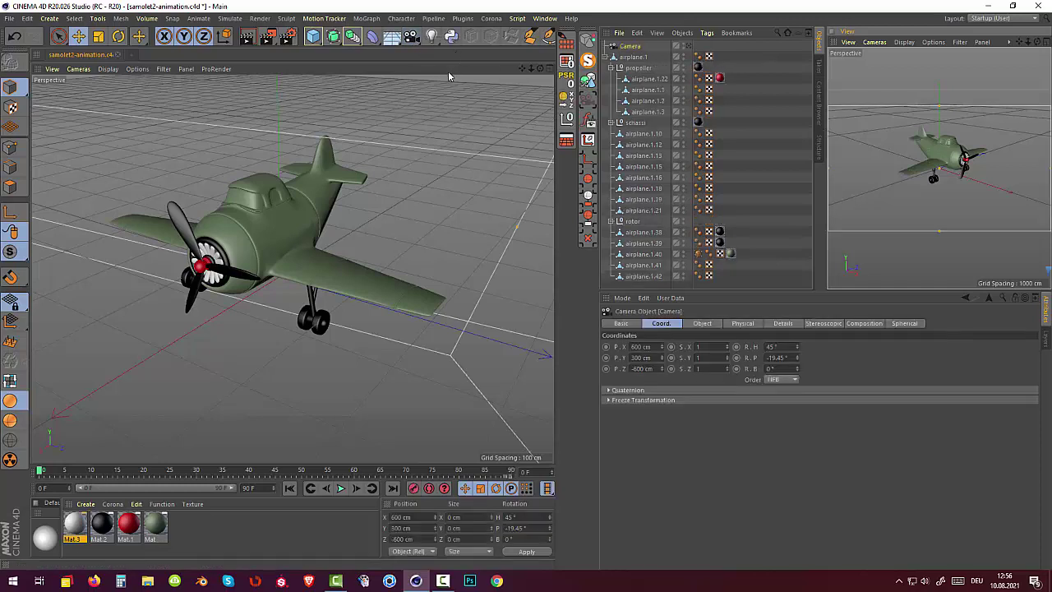
{"action": "scroll", "coordinate": [321, 235], "scroll_direction": "down", "scroll_amount": 5}
{"action": "left_click_drag", "start_coordinate": [325, 236], "coordinate": [366, 237], "text": "alt"}
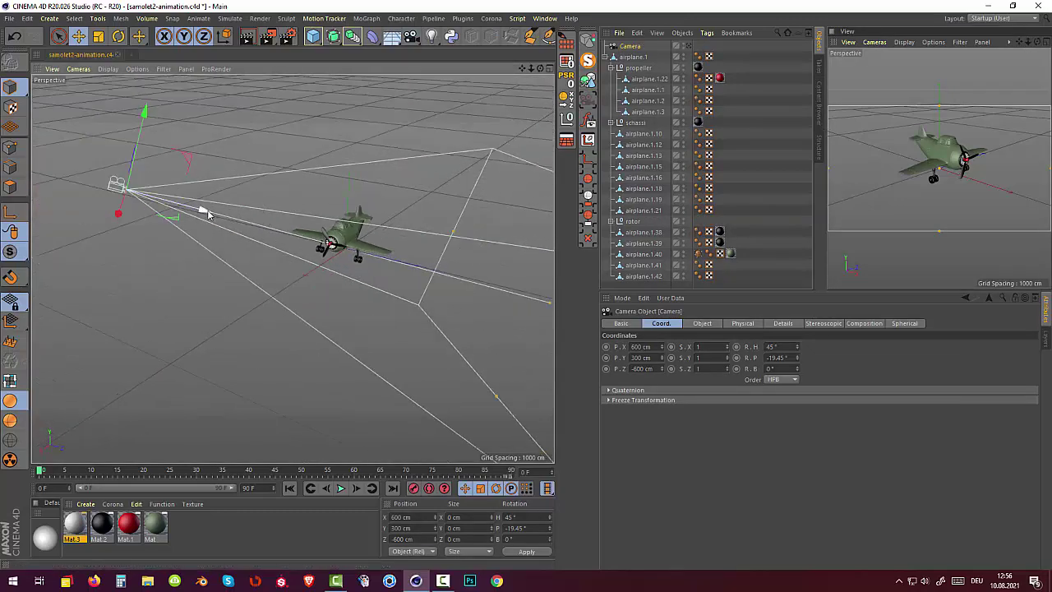
{"action": "mouse_move", "coordinate": [208, 214]}
{"action": "left_mouse_down"}
{"action": "mouse_move", "coordinate": [177, 221]}
{"action": "mouse_move", "coordinate": [194, 219]}
{"action": "left_mouse_up"}
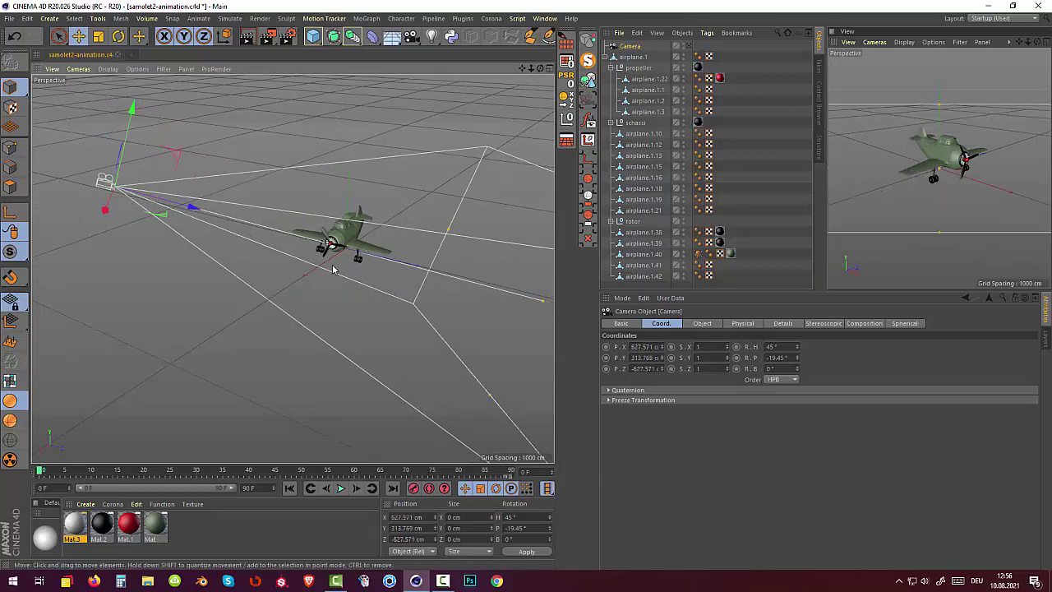
{"action": "mouse_move", "coordinate": [332, 269]}
{"action": "left_mouse_down", "text": "alt"}
{"action": "mouse_move", "coordinate": [400, 304]}
{"action": "mouse_move", "coordinate": [330, 276]}
{"action": "left_mouse_up", "text": "alt"}
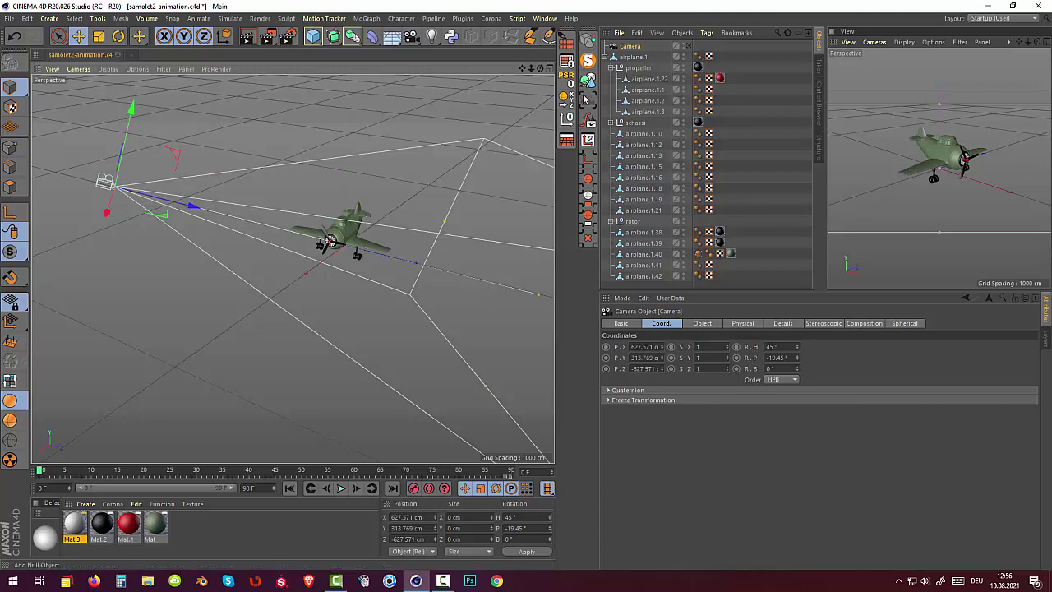
- Give the Camera a Target tag with airplane.1 as its Target Object
{"action": "left_click", "coordinate": [707, 33]}
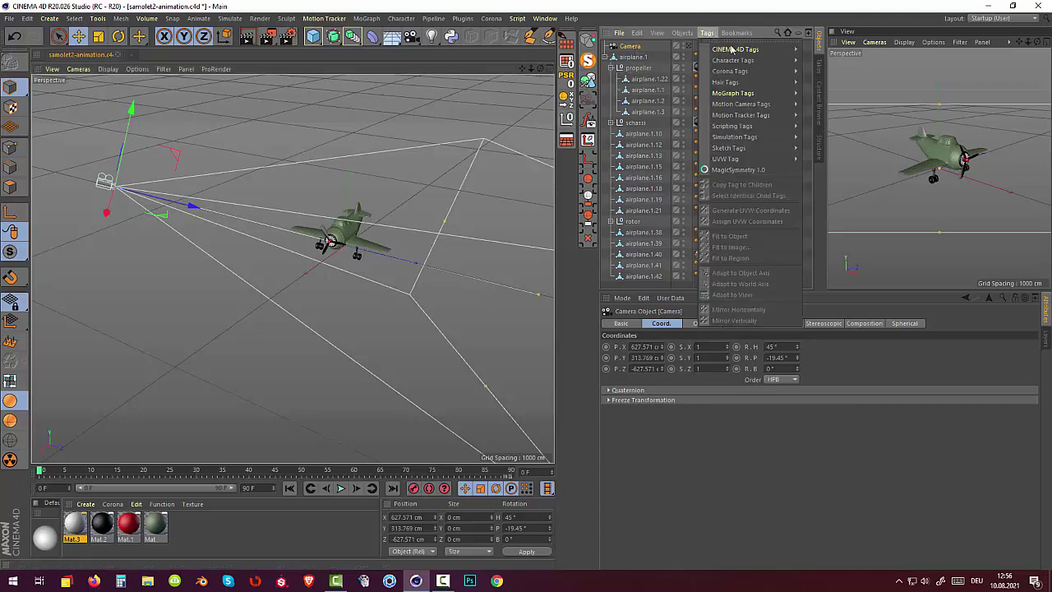
{"action": "mouse_move", "coordinate": [734, 50]}
{"action": "left_click", "coordinate": [822, 301]}
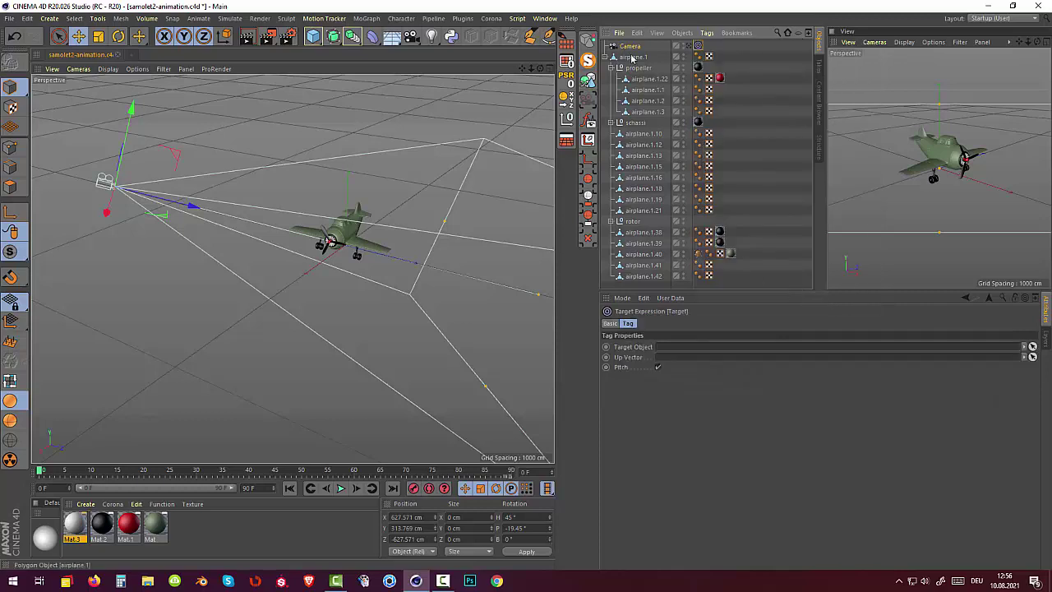
{"action": "mouse_move", "coordinate": [633, 57]}
{"action": "left_mouse_down"}
{"action": "mouse_move", "coordinate": [665, 363]}
{"action": "mouse_move", "coordinate": [667, 349]}
{"action": "left_mouse_up"}
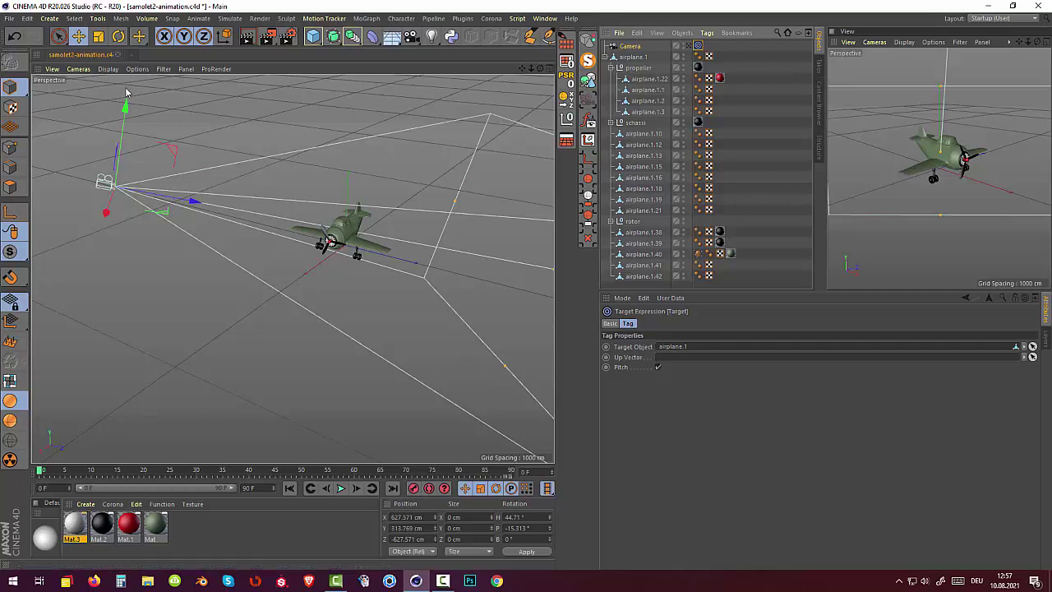
- Switch to object coordinates and slide the camera along its viewing and X axes
{"action": "mouse_move", "coordinate": [192, 200]}
{"action": "left_mouse_down"}
{"action": "mouse_move", "coordinate": [174, 272]}
{"action": "mouse_move", "coordinate": [233, 391]}
{"action": "mouse_move", "coordinate": [238, 365]}
{"action": "left_mouse_up"}
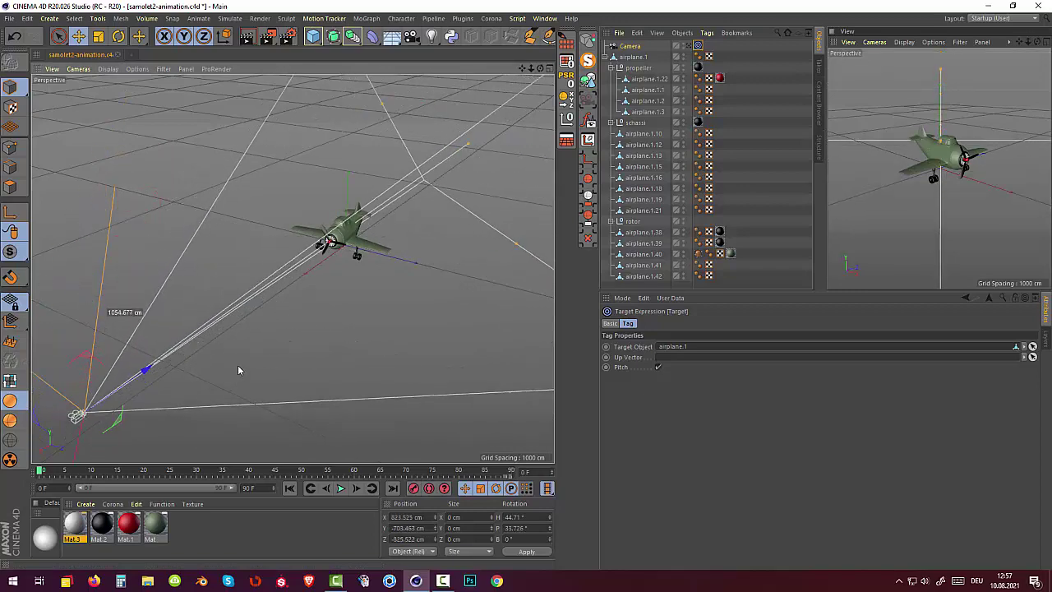
{"action": "scroll", "coordinate": [295, 332], "scroll_direction": "down", "scroll_amount": 5}
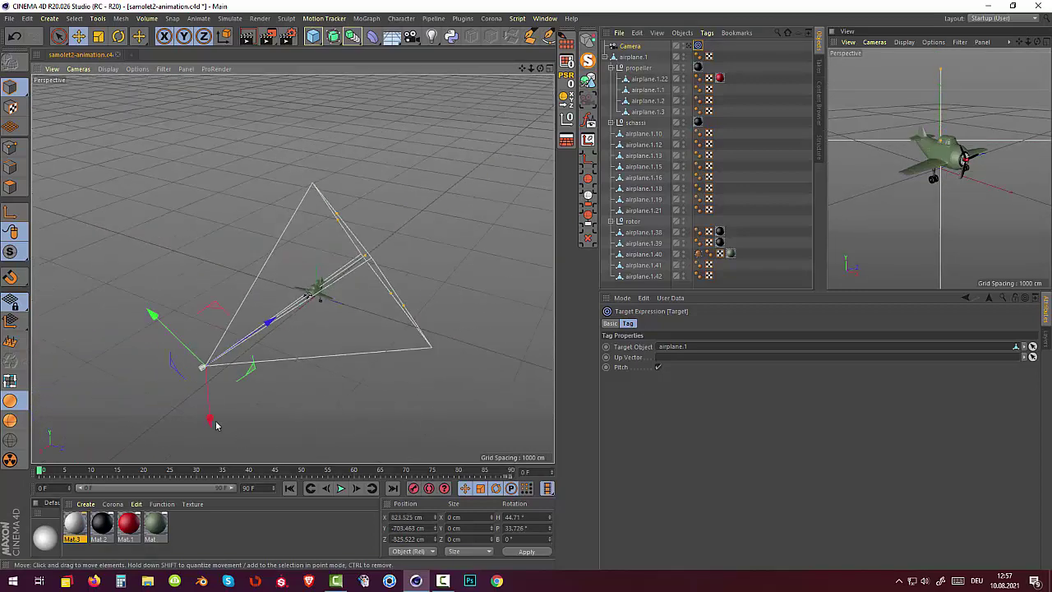
{"action": "left_click", "coordinate": [225, 36]}
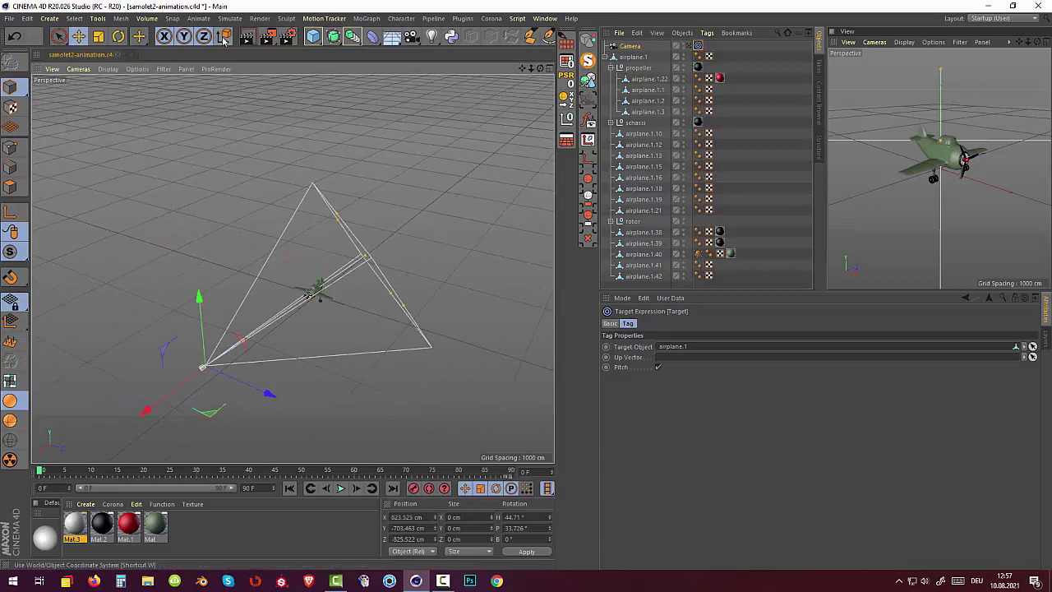
{"action": "left_click", "coordinate": [588, 162]}
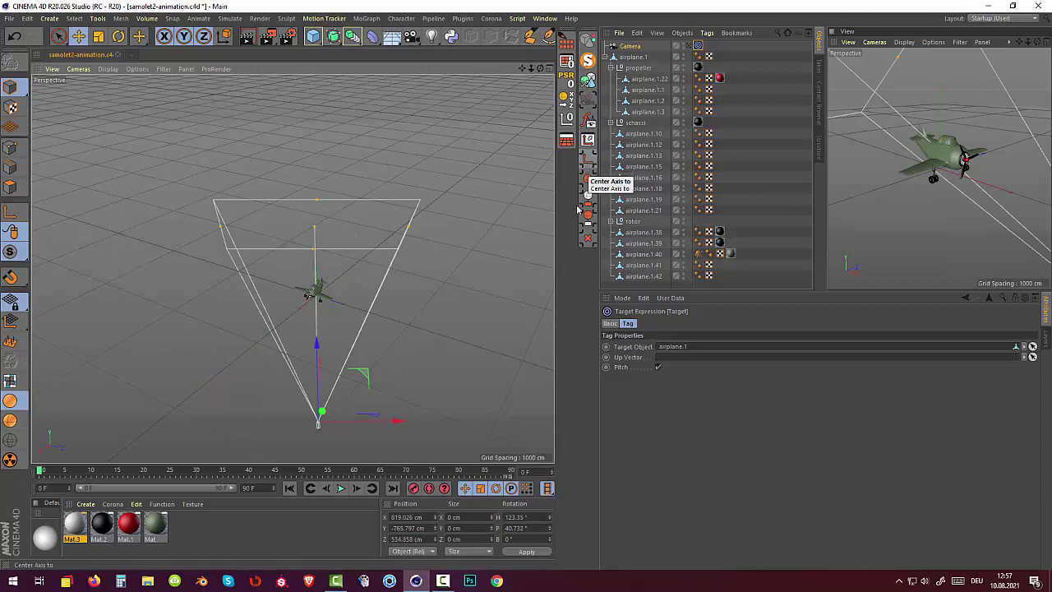
{"action": "left_click_drag", "start_coordinate": [401, 429], "coordinate": [241, 403]}
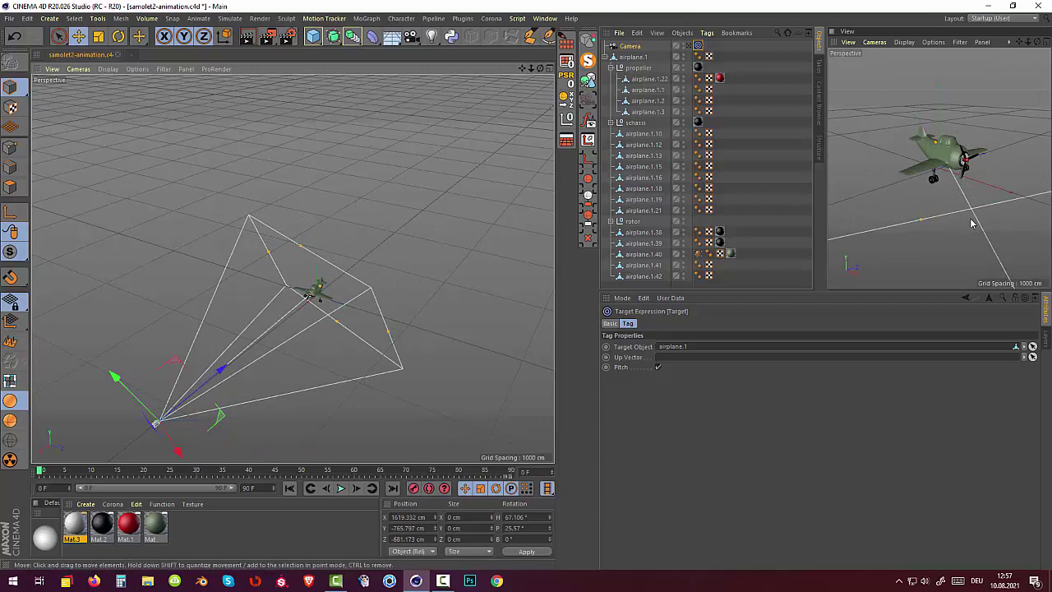
- Look through the camera in the right viewport and frame the plane's nose head-on
{"action": "left_click", "coordinate": [874, 42]}
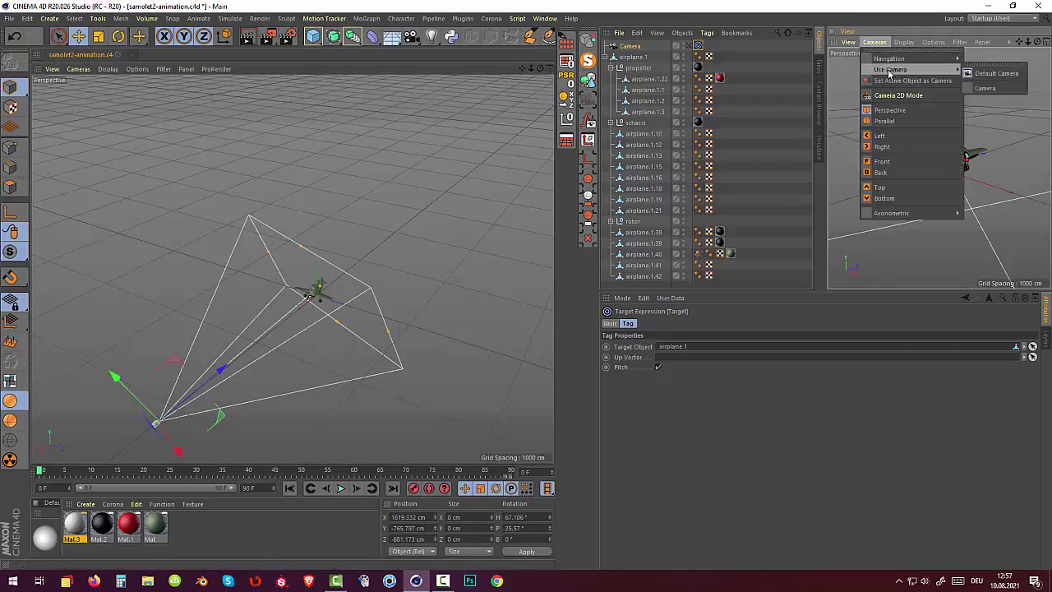
{"action": "left_click", "coordinate": [945, 80]}
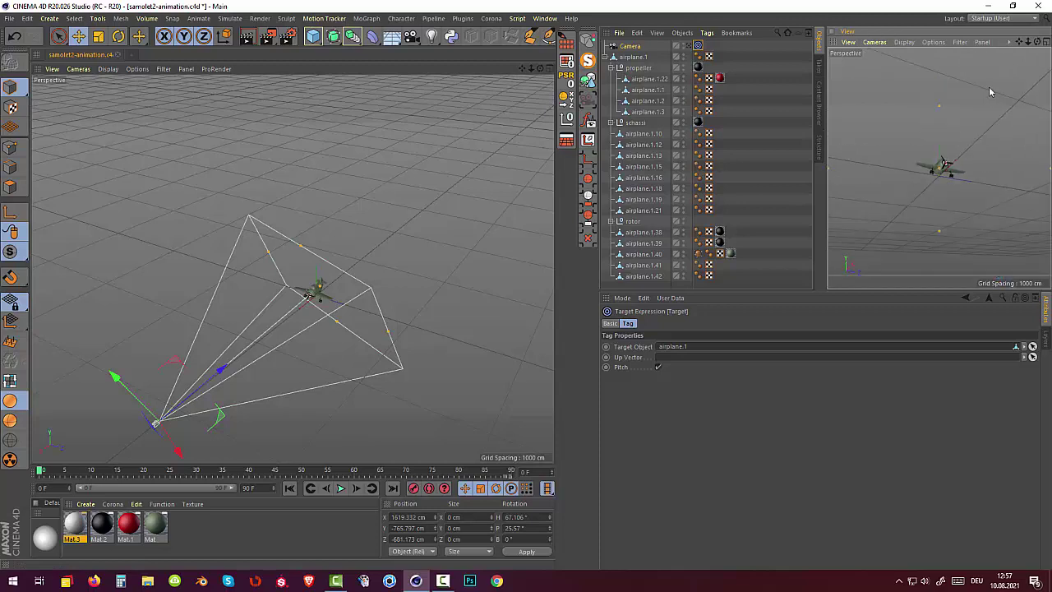
{"action": "left_click_drag", "start_coordinate": [113, 376], "coordinate": [137, 284]}
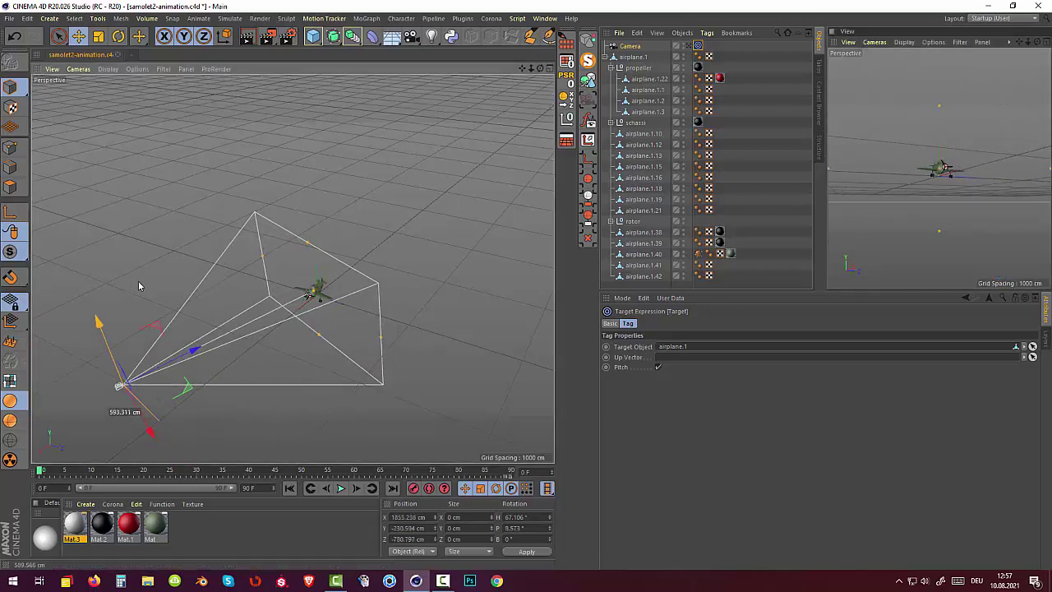
{"action": "left_click_drag", "start_coordinate": [164, 442], "coordinate": [288, 446]}
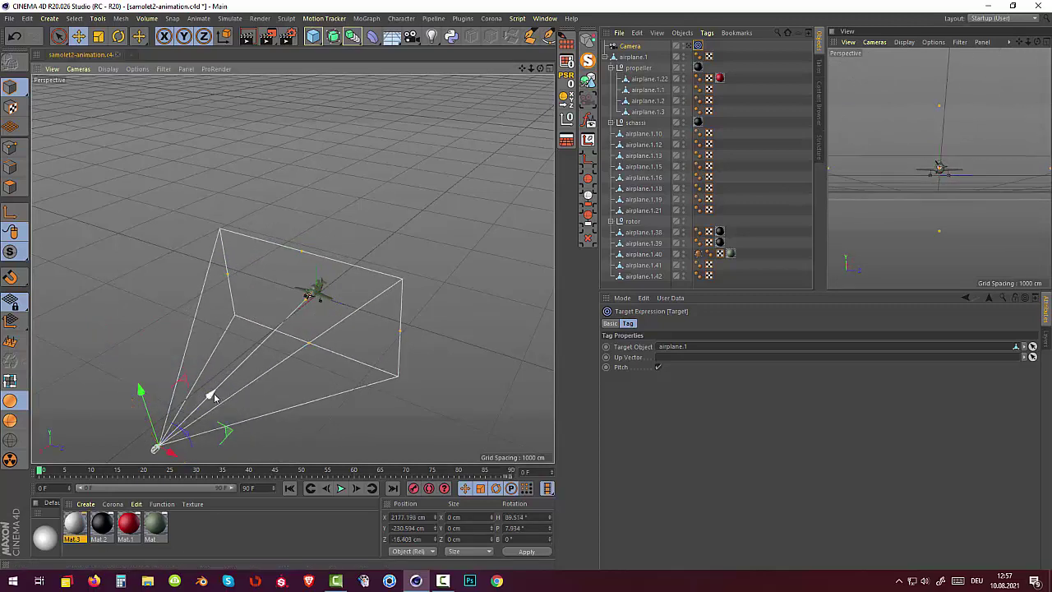
{"action": "mouse_move", "coordinate": [214, 394]}
{"action": "left_mouse_down"}
{"action": "mouse_move", "coordinate": [280, 221]}
{"action": "mouse_move", "coordinate": [271, 257]}
{"action": "left_mouse_up"}
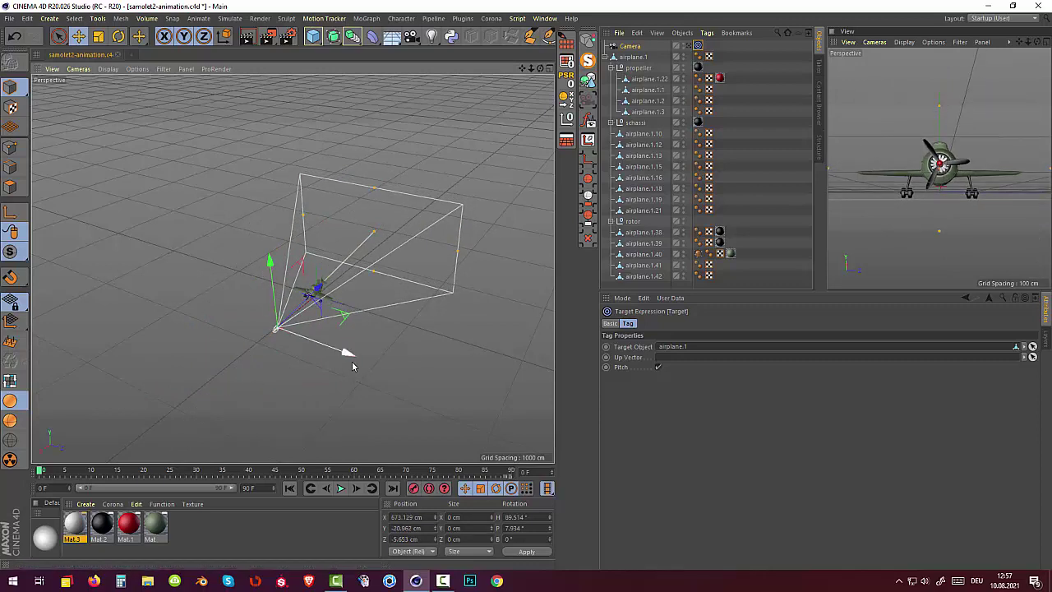
{"action": "left_click_drag", "start_coordinate": [348, 353], "coordinate": [346, 364]}
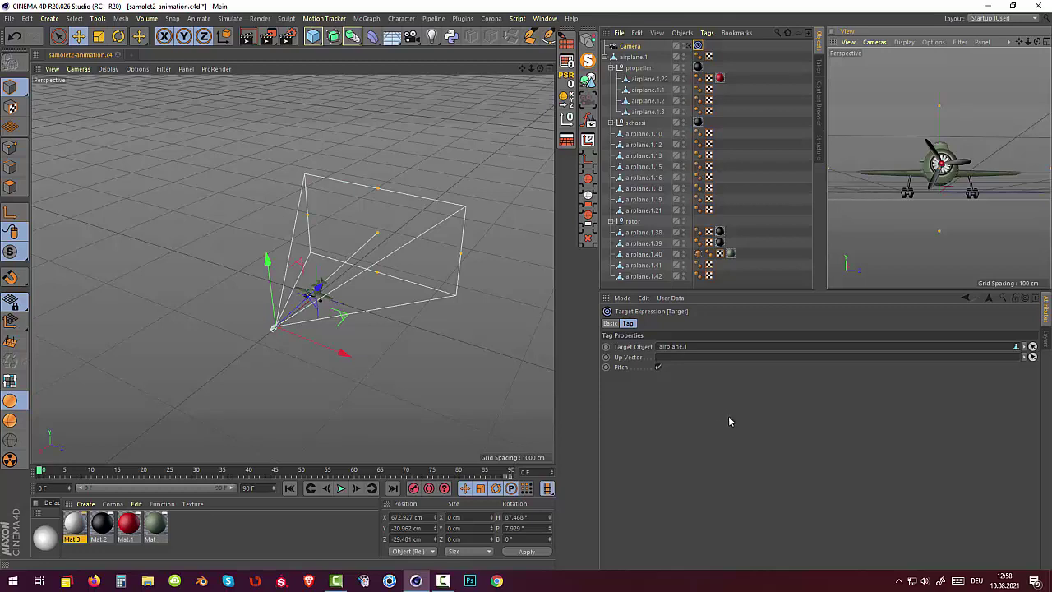
- In the perspective viewport's View Settings Filter tab, turn off Camera display
{"action": "left_click", "coordinate": [911, 217]}
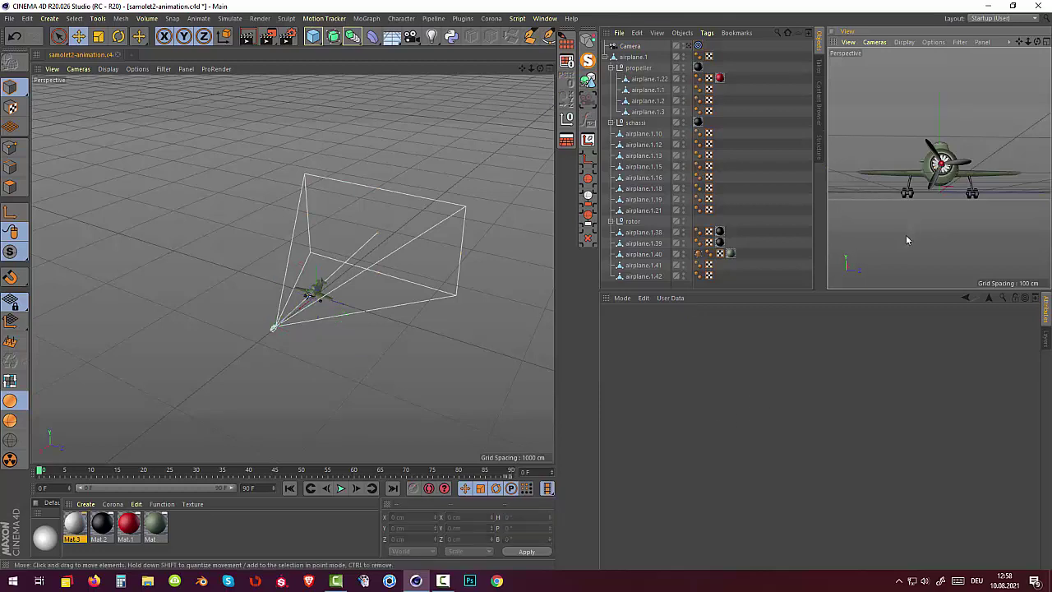
{"action": "left_click", "coordinate": [623, 297]}
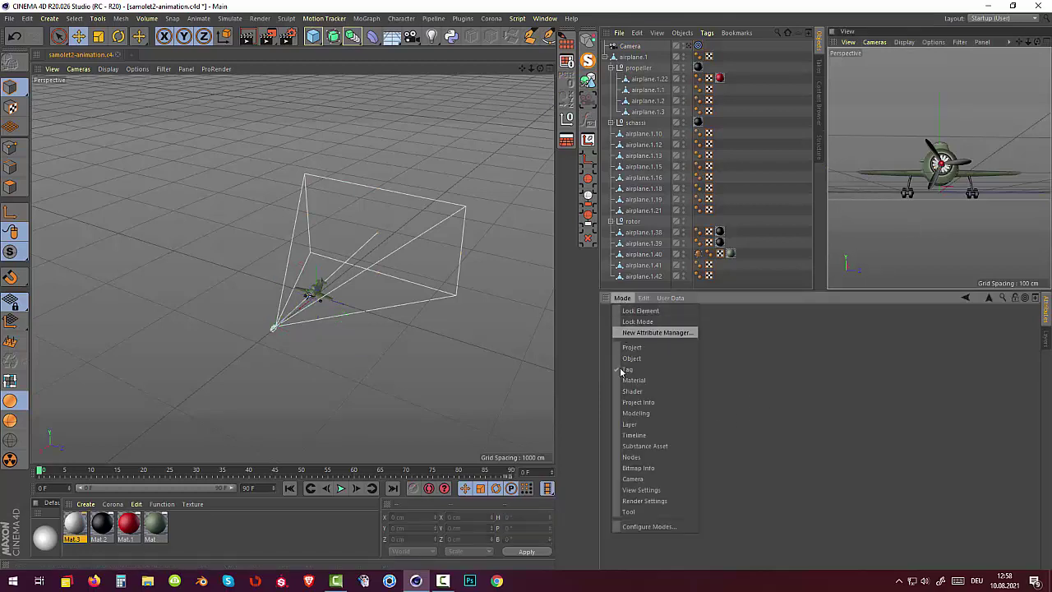
{"action": "left_click", "coordinate": [647, 490]}
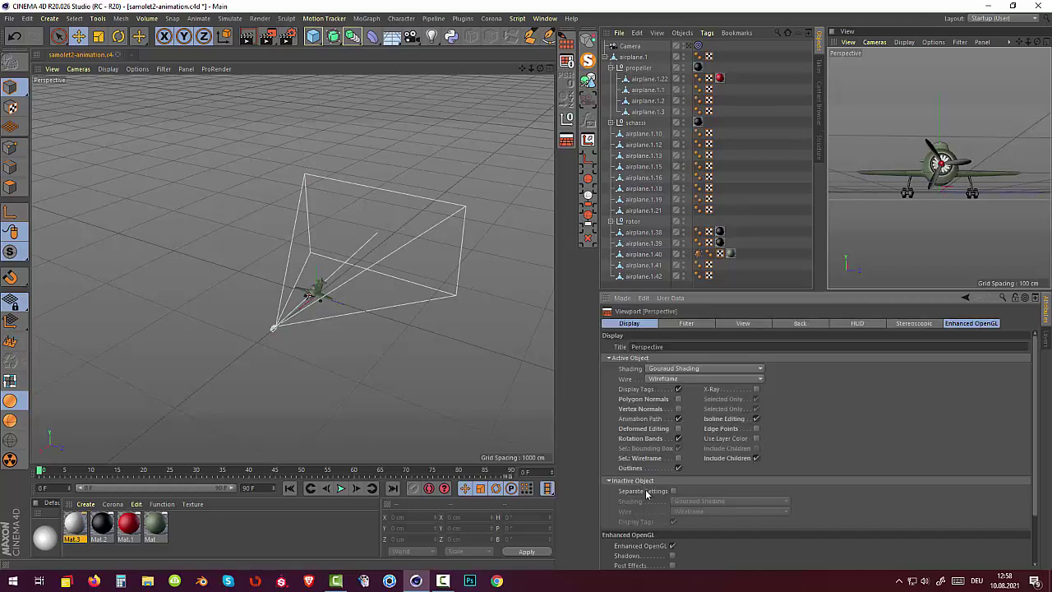
{"action": "left_click", "coordinate": [686, 322]}
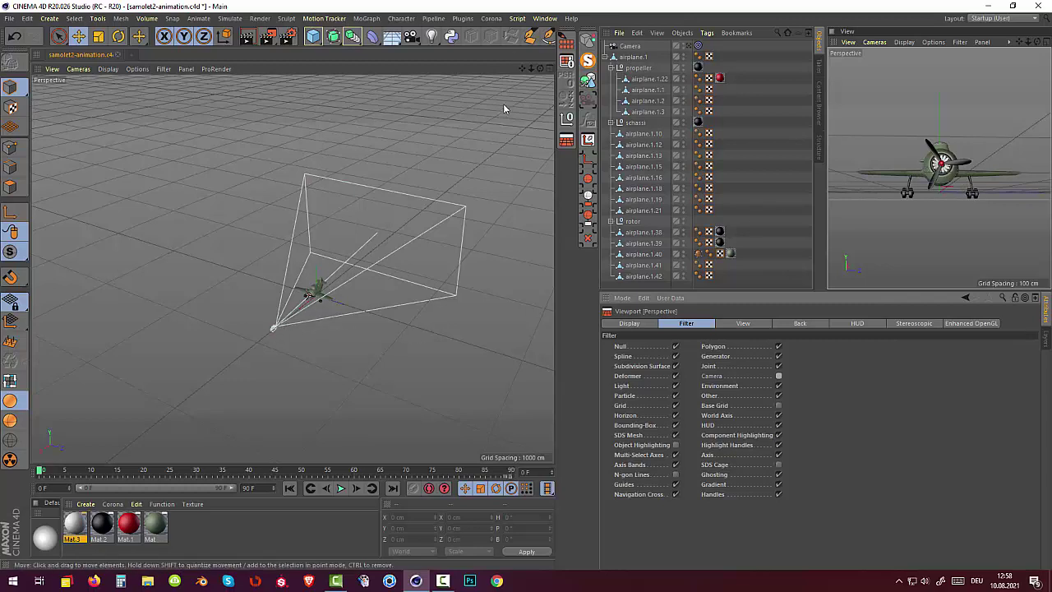
{"action": "left_click", "coordinate": [369, 266]}
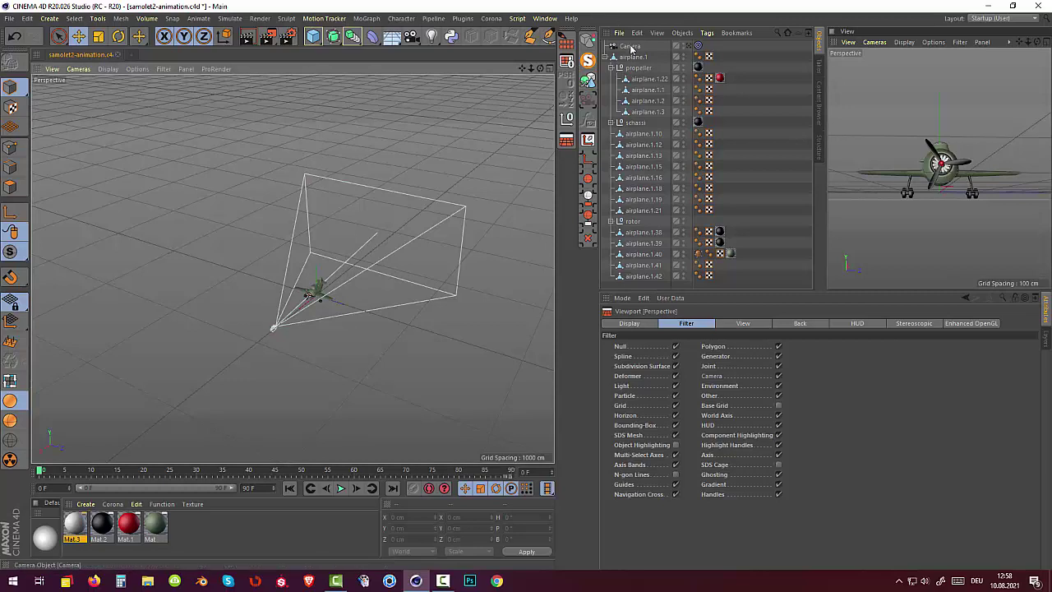
- Pull the camera back to about 1971.8, -202.0, -86.9 cm, then jump to frame 90
{"action": "mouse_move", "coordinate": [326, 293]}
{"action": "left_mouse_down"}
{"action": "mouse_move", "coordinate": [222, 353]}
{"action": "mouse_move", "coordinate": [102, 386]}
{"action": "mouse_move", "coordinate": [70, 383]}
{"action": "mouse_move", "coordinate": [270, 297]}
{"action": "mouse_move", "coordinate": [322, 177]}
{"action": "mouse_move", "coordinate": [236, 260]}
{"action": "mouse_move", "coordinate": [320, 206]}
{"action": "mouse_move", "coordinate": [185, 349]}
{"action": "mouse_move", "coordinate": [426, 122]}
{"action": "mouse_move", "coordinate": [160, 364]}
{"action": "mouse_move", "coordinate": [187, 353]}
{"action": "left_mouse_up"}
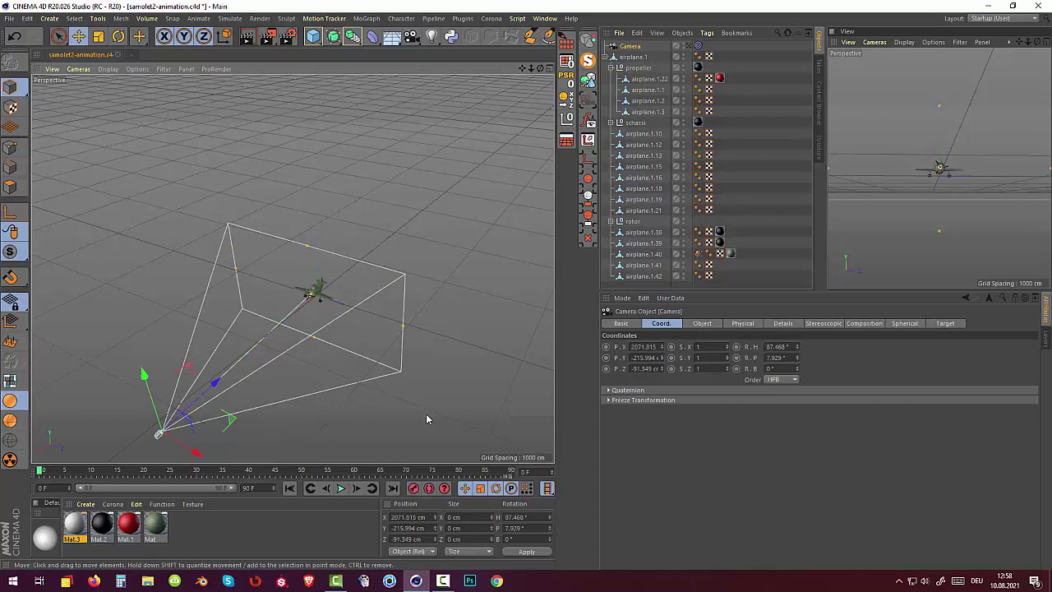
{"action": "left_click", "coordinate": [973, 137]}
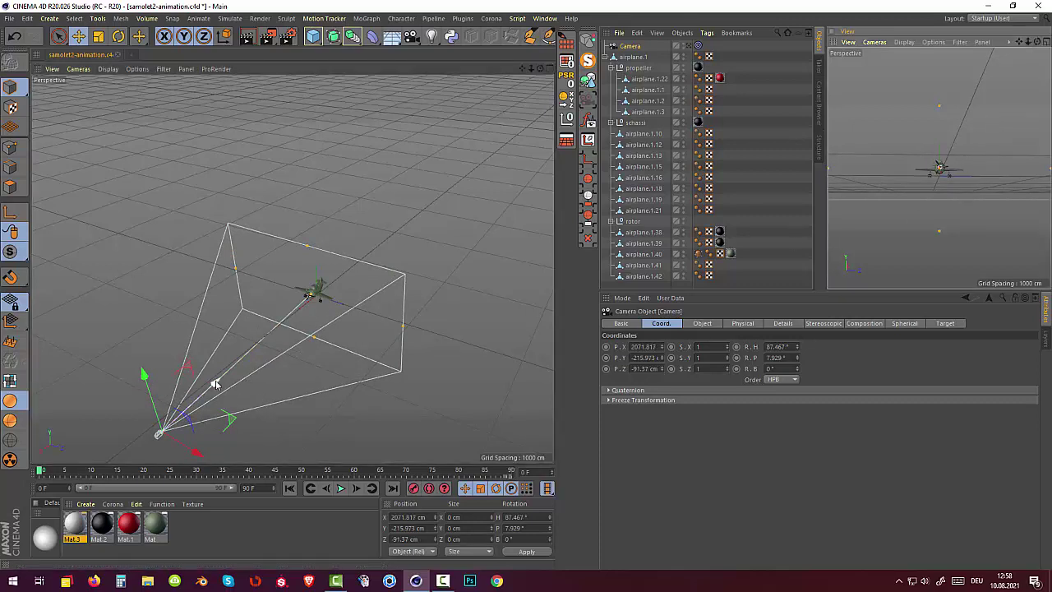
{"action": "mouse_move", "coordinate": [214, 383]}
{"action": "left_mouse_down"}
{"action": "mouse_move", "coordinate": [240, 358]}
{"action": "mouse_move", "coordinate": [223, 371]}
{"action": "left_mouse_up"}
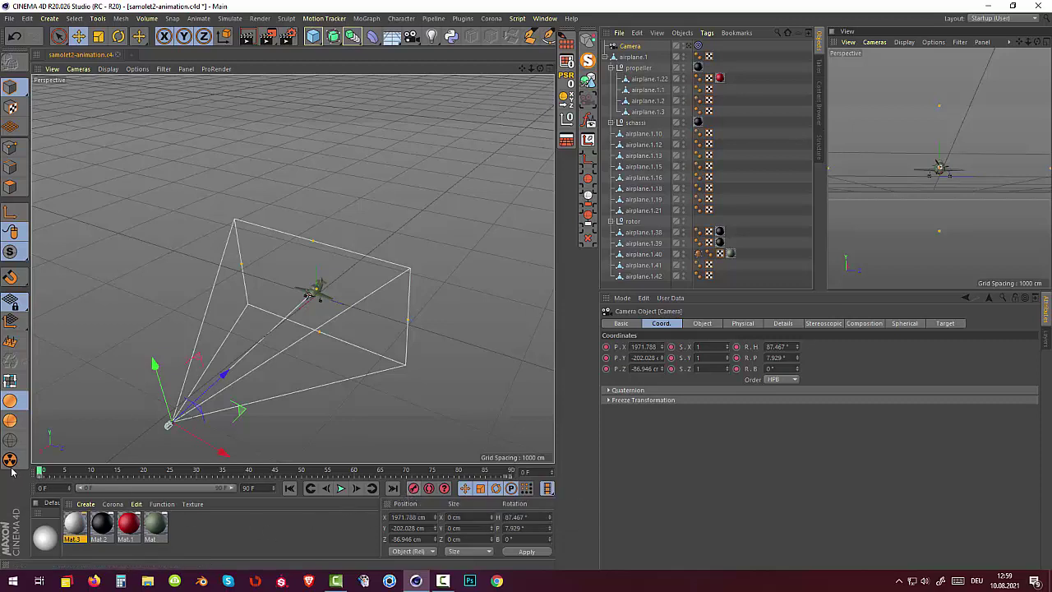
{"action": "left_click_drag", "start_coordinate": [39, 472], "coordinate": [510, 472]}
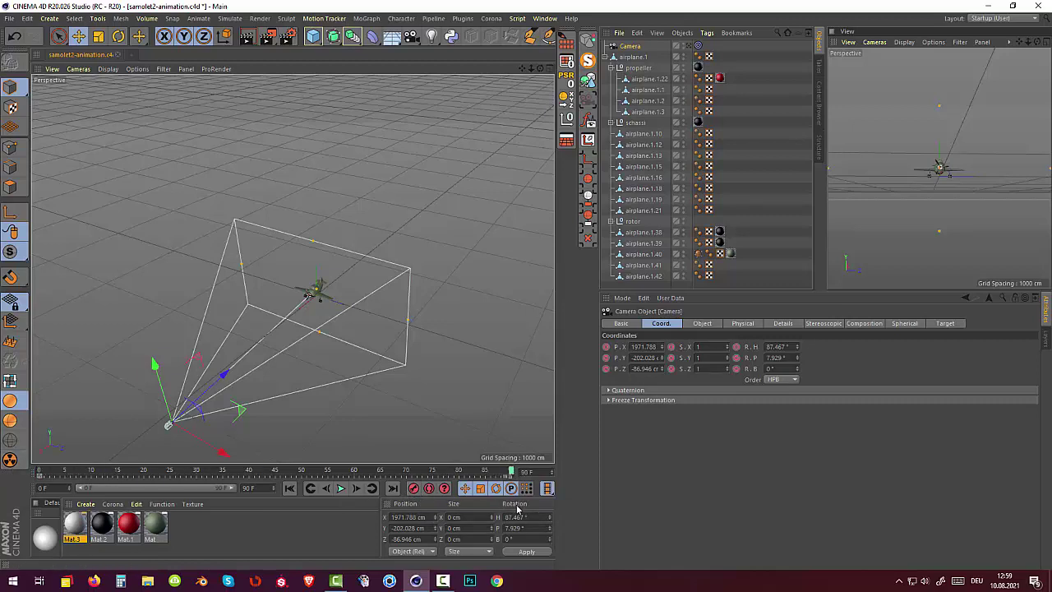
- Move the camera to about 637.5, -48.6, -27.9 cm, keyframe it at frame 90, and play
{"action": "mouse_move", "coordinate": [224, 376]}
{"action": "left_mouse_down"}
{"action": "mouse_move", "coordinate": [318, 268]}
{"action": "mouse_move", "coordinate": [269, 264]}
{"action": "left_mouse_up"}
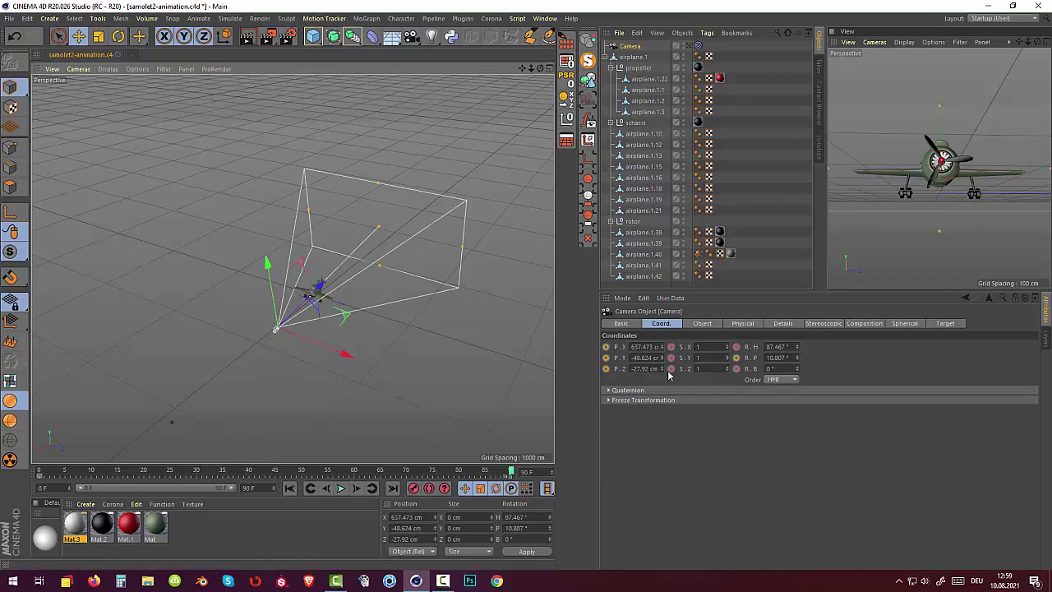
{"action": "left_click", "coordinate": [414, 489]}
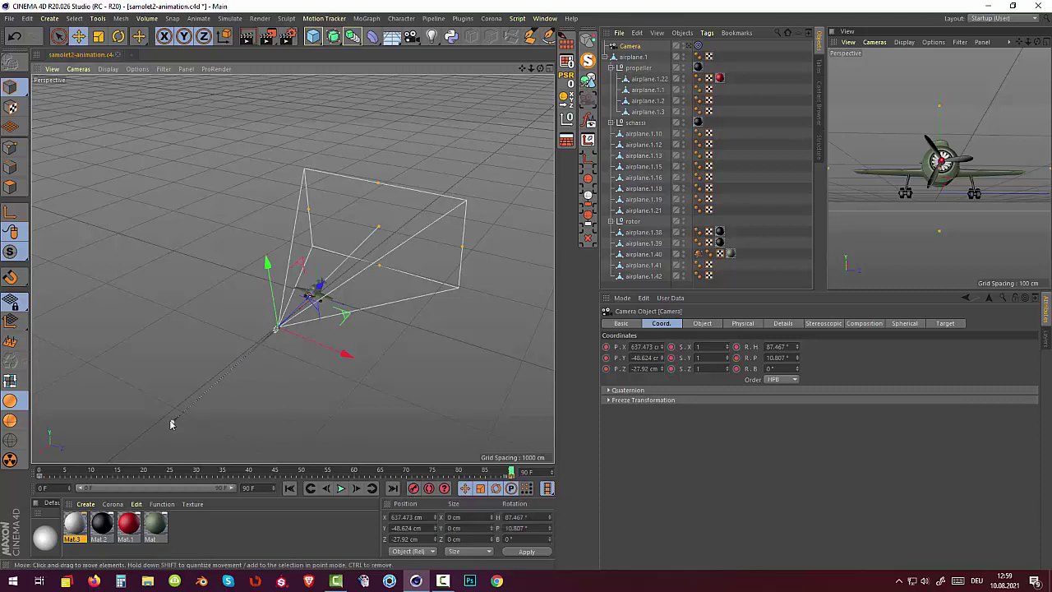
{"action": "left_click", "coordinate": [341, 489]}
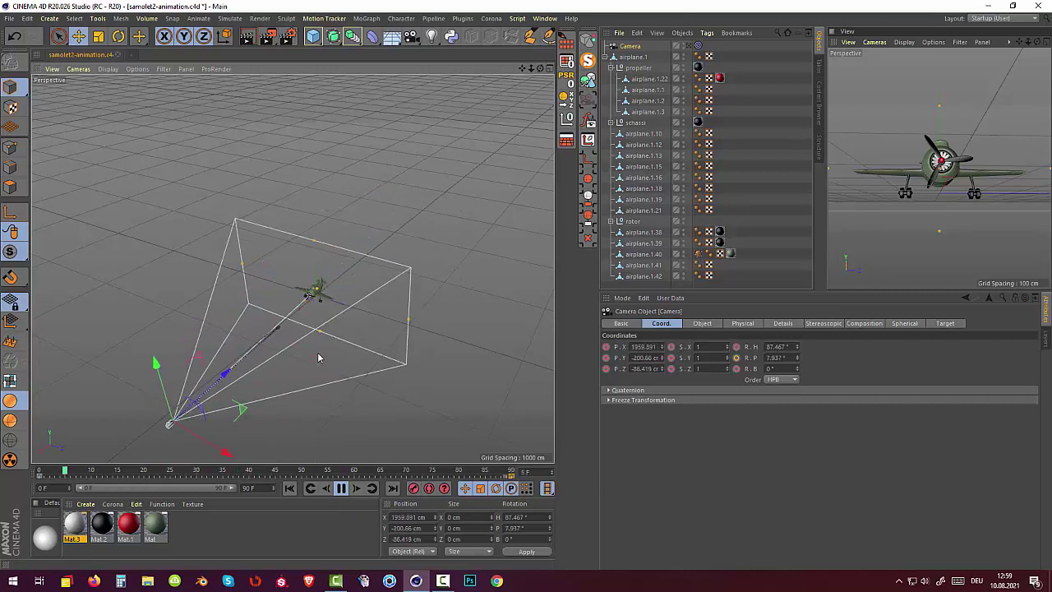
- Deselect the camera, pause the playback and rewind the timeline to frame 0
{"action": "left_click", "coordinate": [457, 445]}
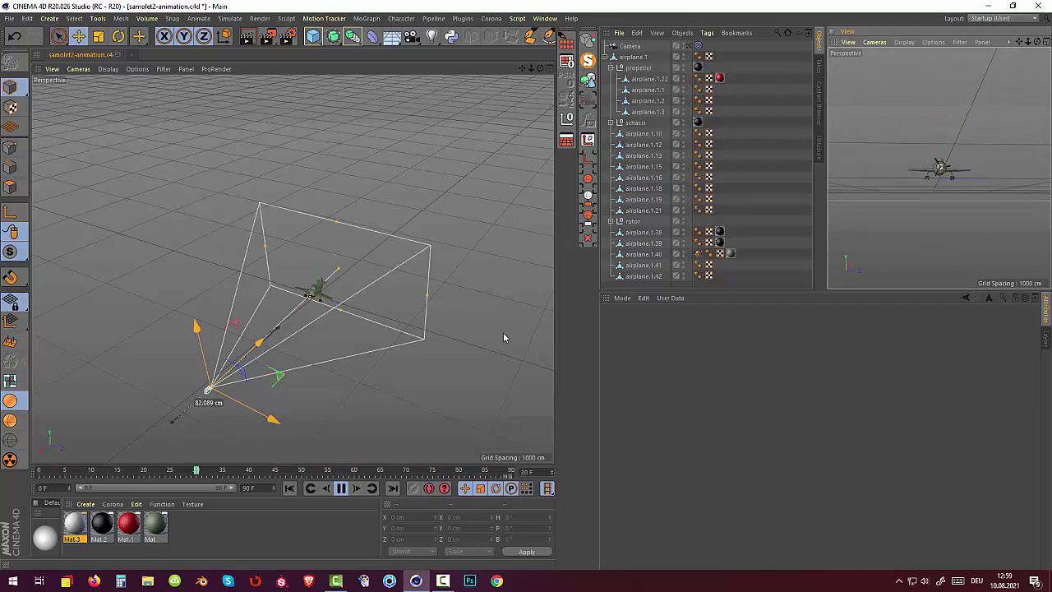
{"action": "left_click", "coordinate": [340, 490]}
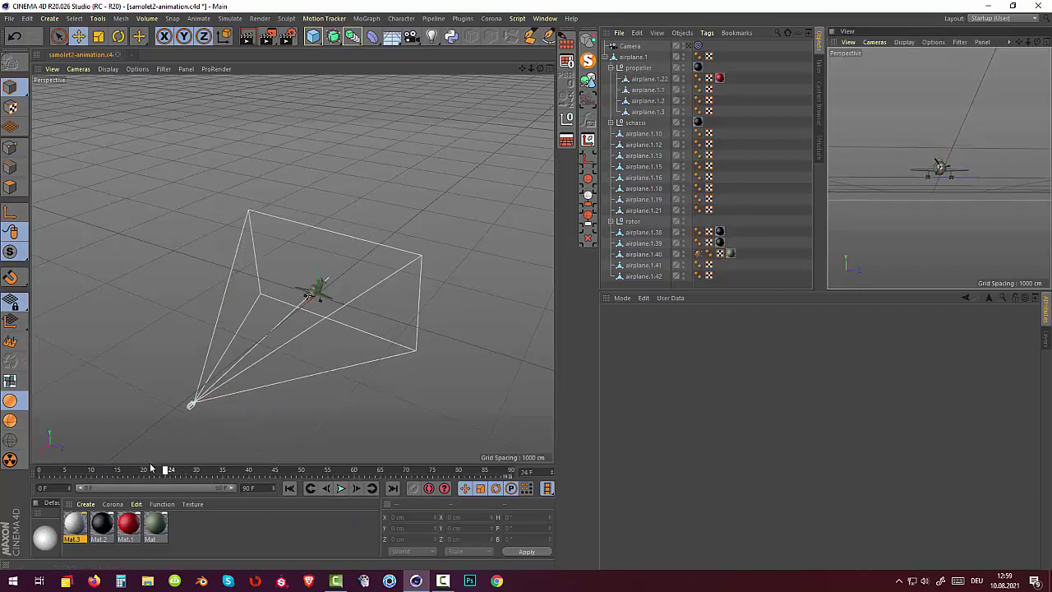
{"action": "mouse_move", "coordinate": [194, 476]}
{"action": "left_mouse_down"}
{"action": "mouse_move", "coordinate": [39, 475]}
{"action": "mouse_move", "coordinate": [382, 467]}
{"action": "mouse_move", "coordinate": [4, 481]}
{"action": "mouse_move", "coordinate": [3, 467]}
{"action": "left_mouse_up"}
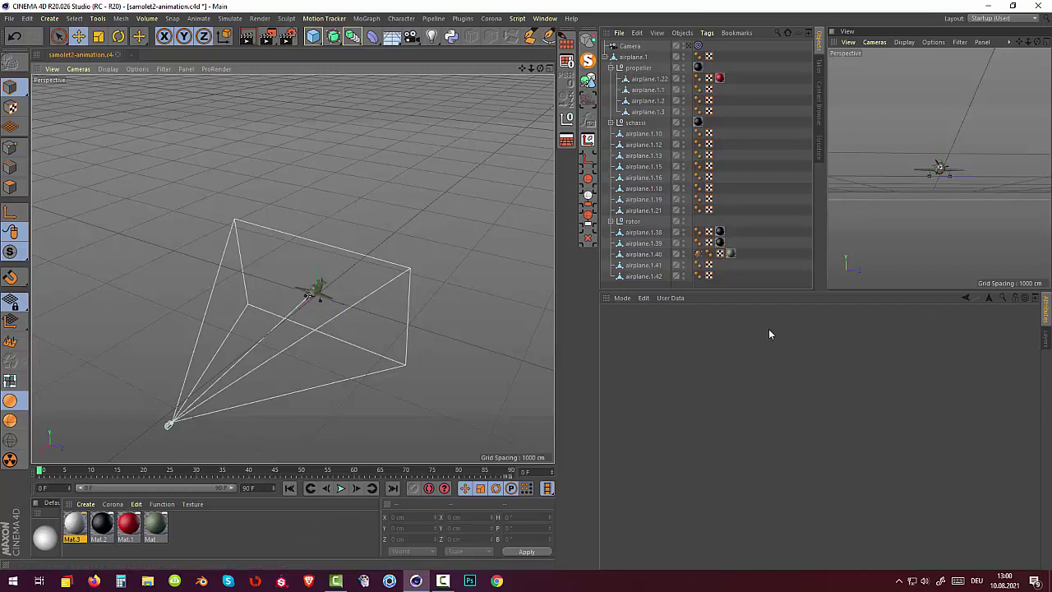
- Zoom in on the airplane and undo the accidental duplicate of it
{"action": "scroll", "coordinate": [329, 341], "scroll_direction": "up", "scroll_amount": 2}
{"action": "scroll", "coordinate": [332, 332], "scroll_direction": "up", "scroll_amount": 2}
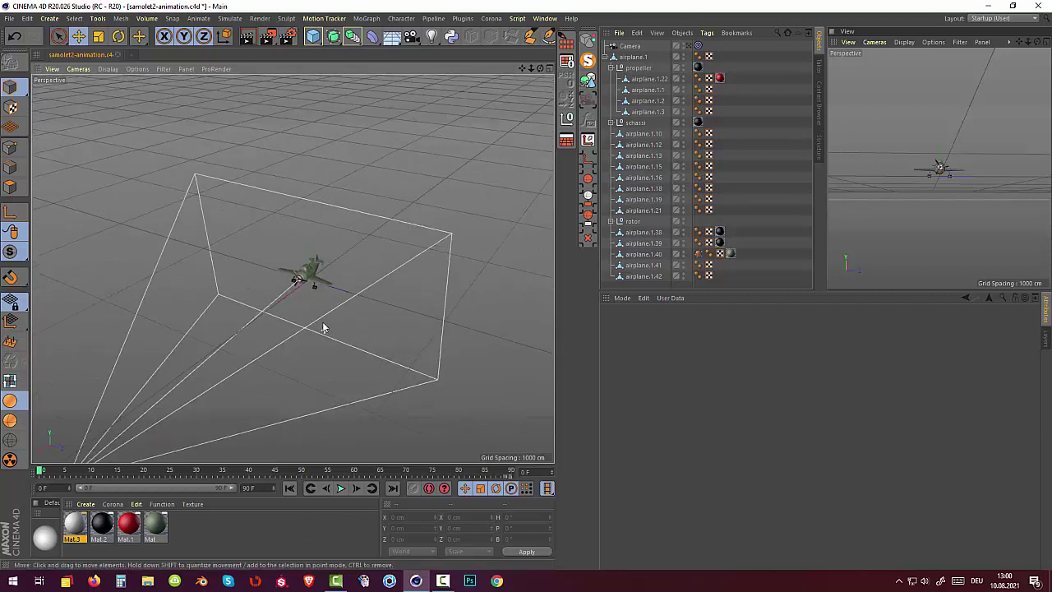
{"action": "scroll", "coordinate": [327, 316], "scroll_direction": "up", "scroll_amount": 2}
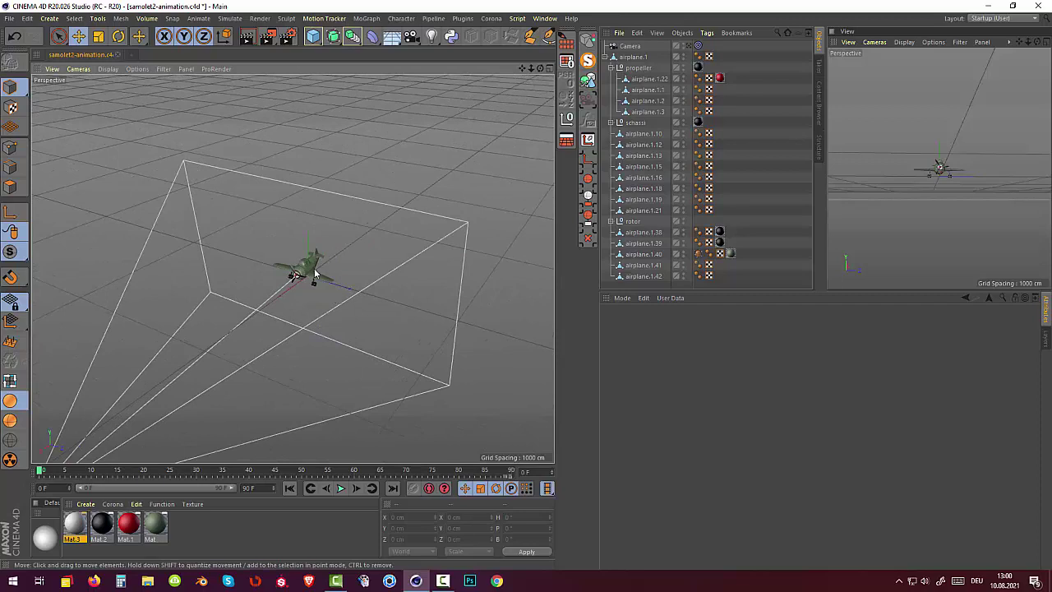
{"action": "left_click", "coordinate": [305, 274]}
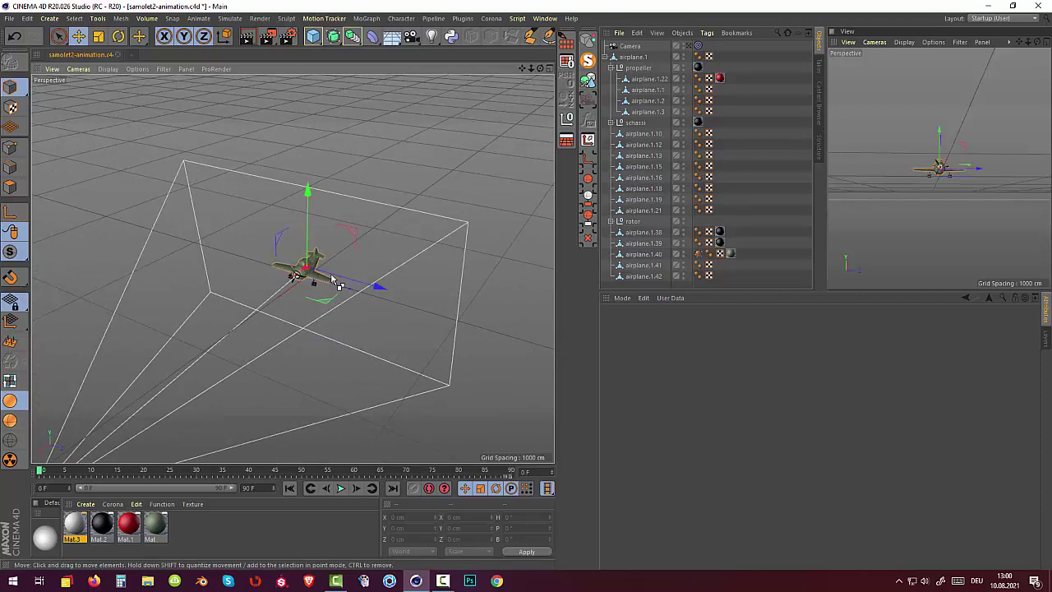
{"action": "scroll", "coordinate": [333, 283], "scroll_direction": "up", "scroll_amount": 2}
{"action": "scroll", "coordinate": [337, 282], "scroll_direction": "up", "scroll_amount": 3}
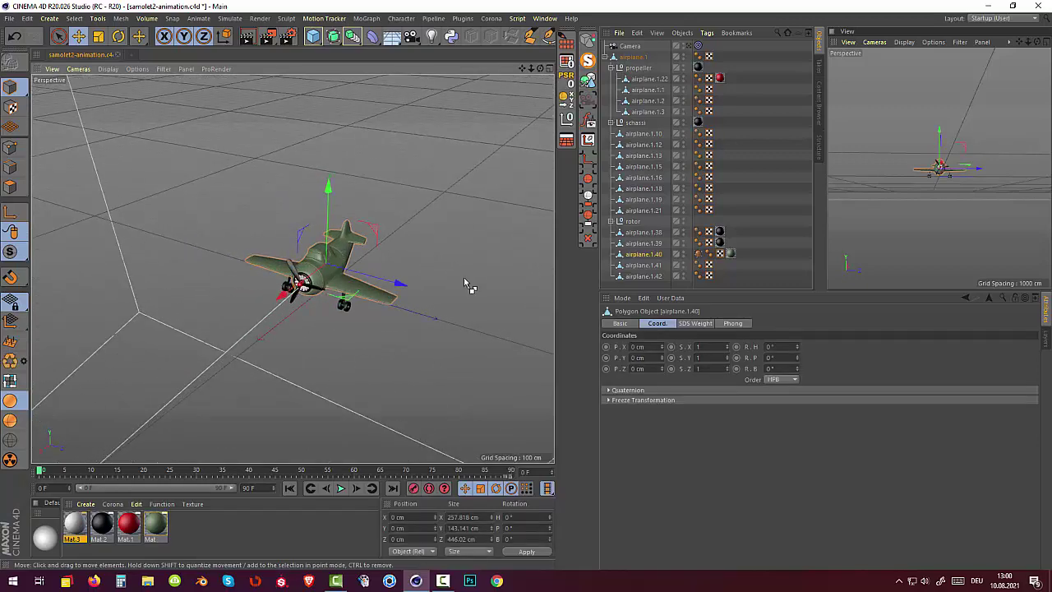
{"action": "left_click_drag", "start_coordinate": [498, 285], "coordinate": [497, 287], "text": "ctrl"}
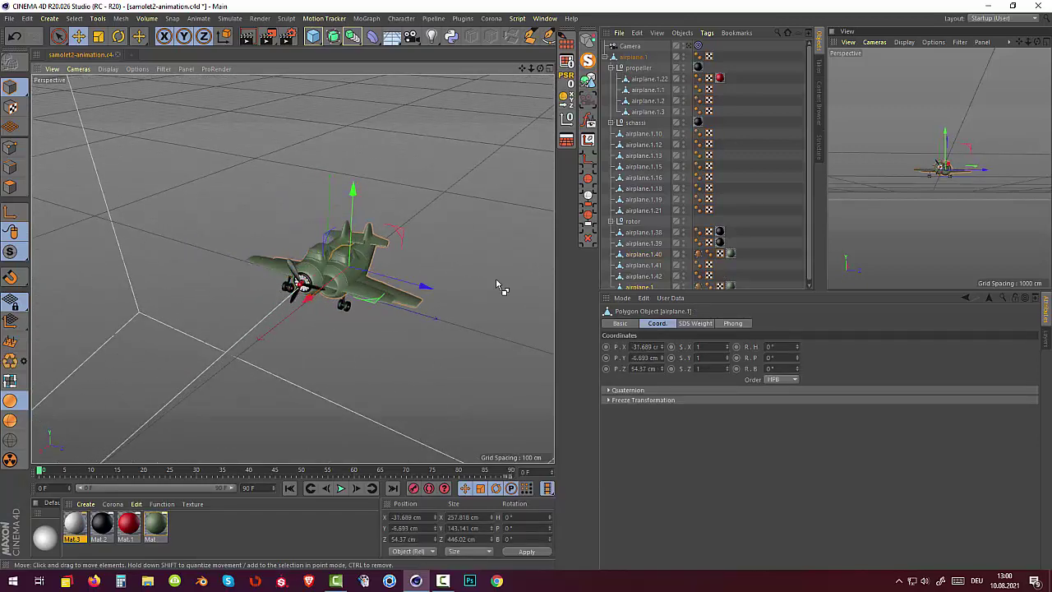
{"action": "key", "text": "ctrl+z"}
- Orbit to a close front view of the plane and select the propeller group
{"action": "scroll", "coordinate": [460, 322], "scroll_direction": "up", "scroll_amount": 2}
{"action": "scroll", "coordinate": [456, 314], "scroll_direction": "up", "scroll_amount": 2}
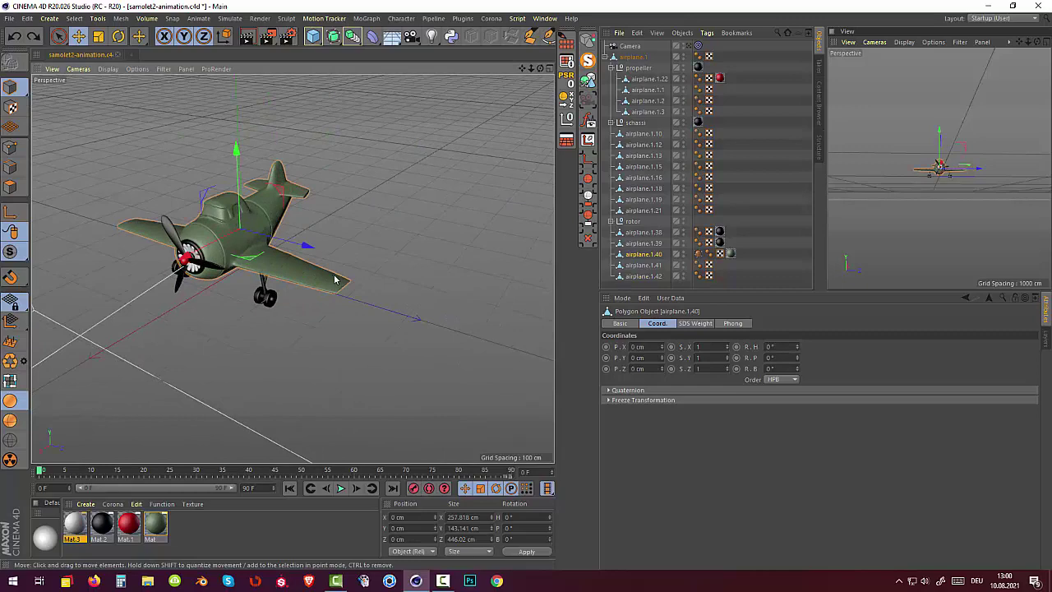
{"action": "scroll", "coordinate": [361, 265], "scroll_direction": "up", "scroll_amount": 2}
{"action": "mouse_move", "coordinate": [387, 257]}
{"action": "left_mouse_down", "text": "alt"}
{"action": "mouse_move", "coordinate": [469, 270]}
{"action": "mouse_move", "coordinate": [328, 302]}
{"action": "left_mouse_up", "text": "alt"}
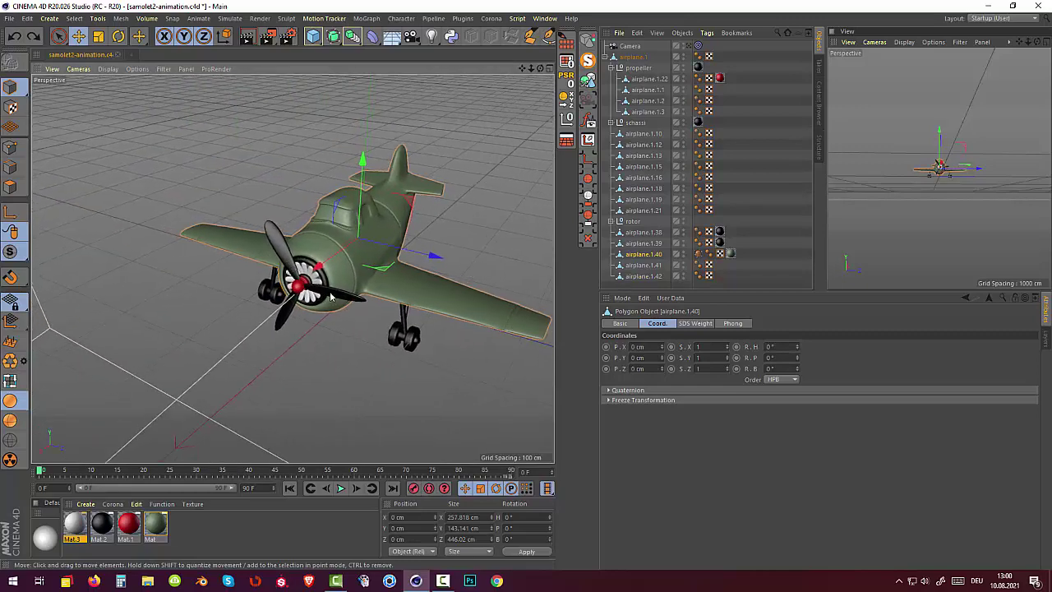
{"action": "left_click", "coordinate": [637, 68]}
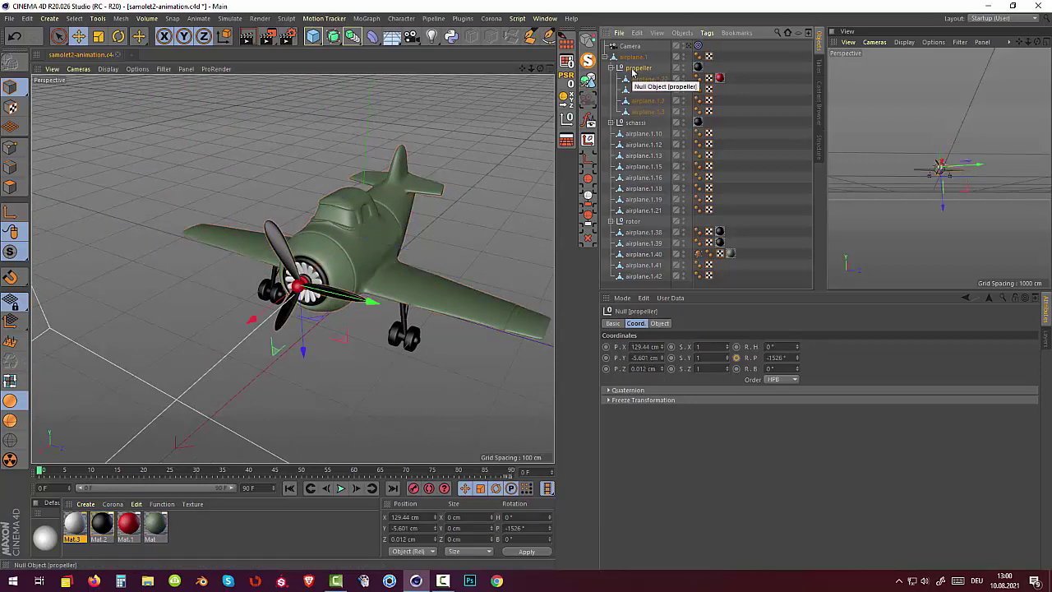
- Set the propeller's R.P rotation to 0° and record a keyframe at frame 0
{"action": "left_click", "coordinate": [786, 357]}
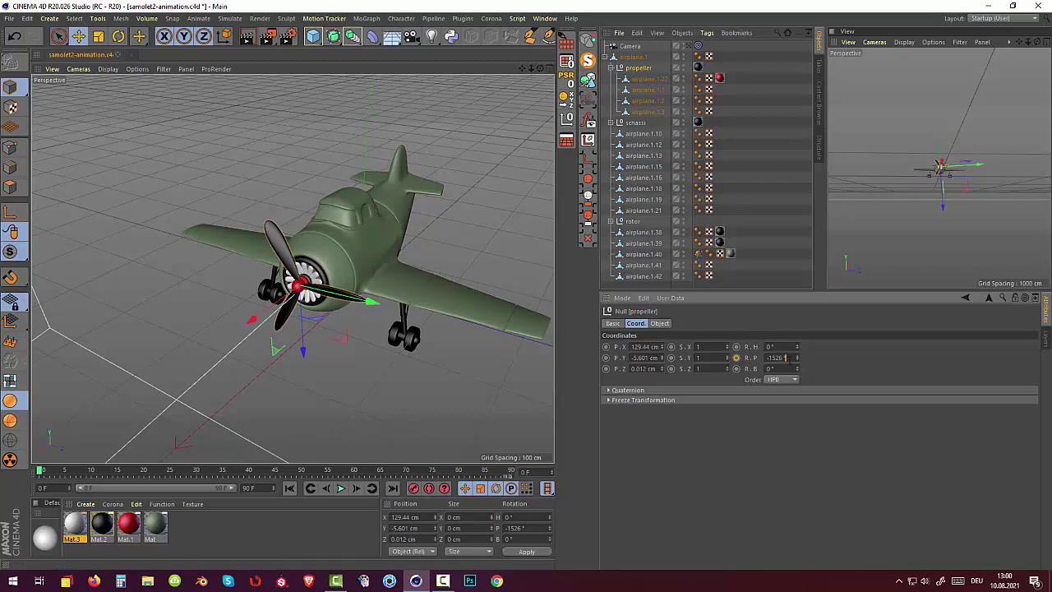
{"action": "double_click", "coordinate": [786, 357]}
{"action": "type", "text": "0"}
{"action": "key", "text": "Return"}
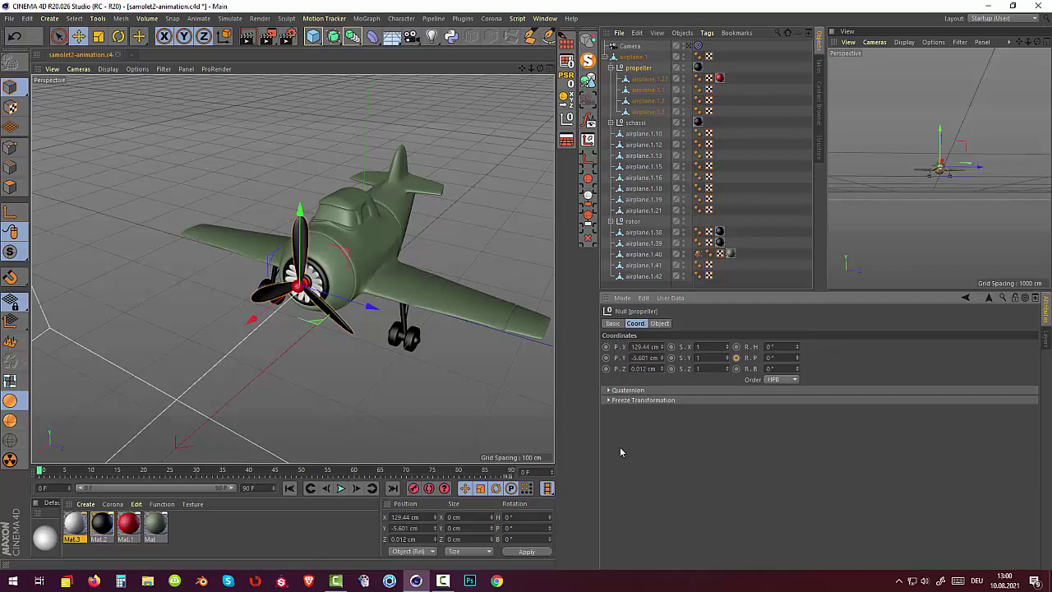
{"action": "left_click", "coordinate": [40, 475]}
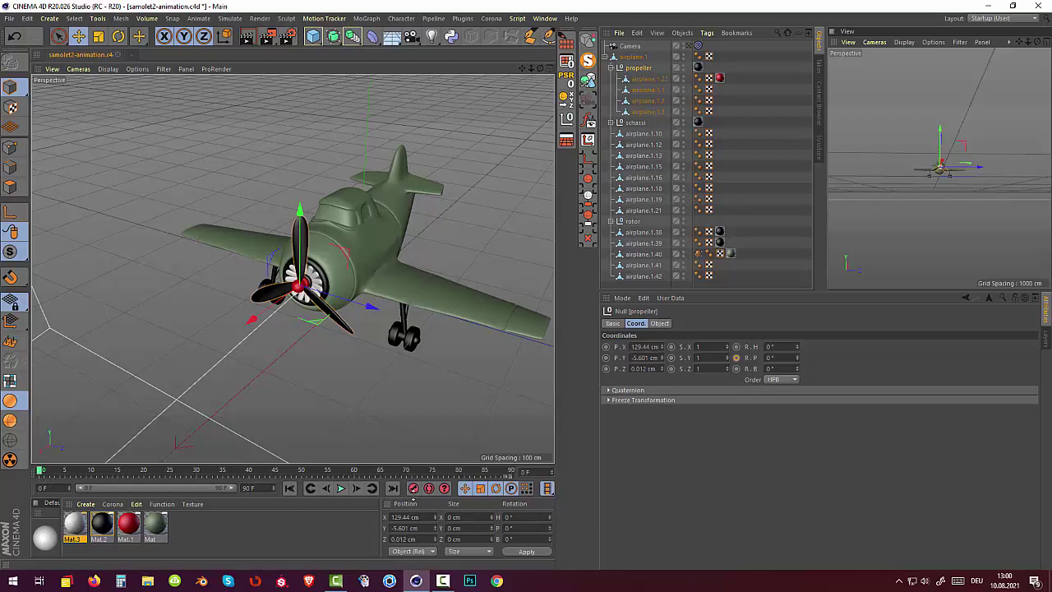
{"action": "left_click", "coordinate": [414, 489]}
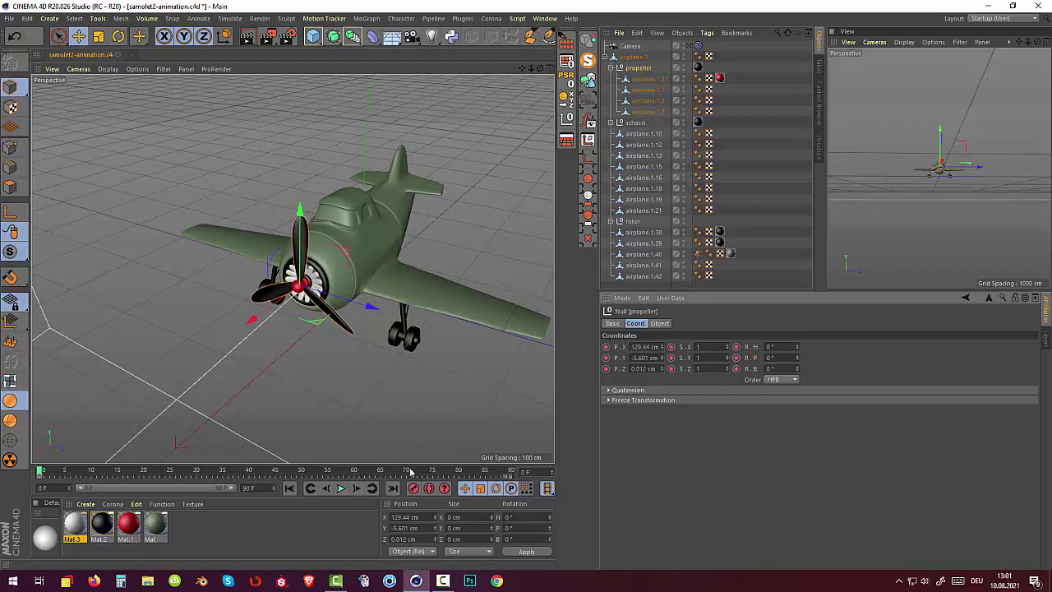
- At frame 90, rotate the propeller to -829° pitch and play the spin
{"action": "left_click_drag", "start_coordinate": [40, 472], "coordinate": [511, 474]}
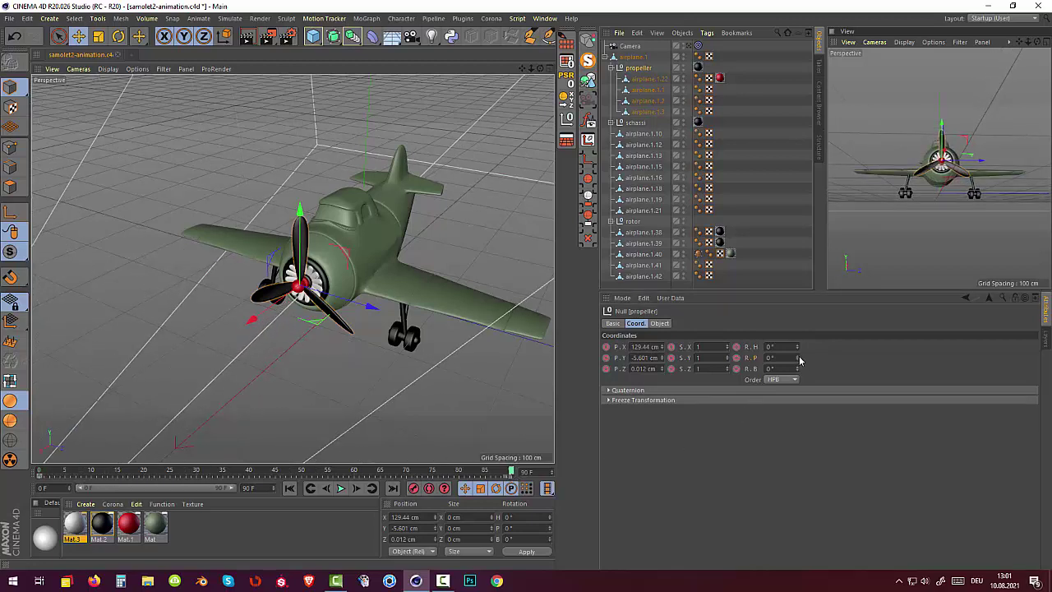
{"action": "mouse_move", "coordinate": [797, 359]}
{"action": "left_mouse_down"}
{"action": "mouse_move", "coordinate": [822, 359]}
{"action": "mouse_move", "coordinate": [707, 359]}
{"action": "mouse_move", "coordinate": [800, 362]}
{"action": "left_mouse_up"}
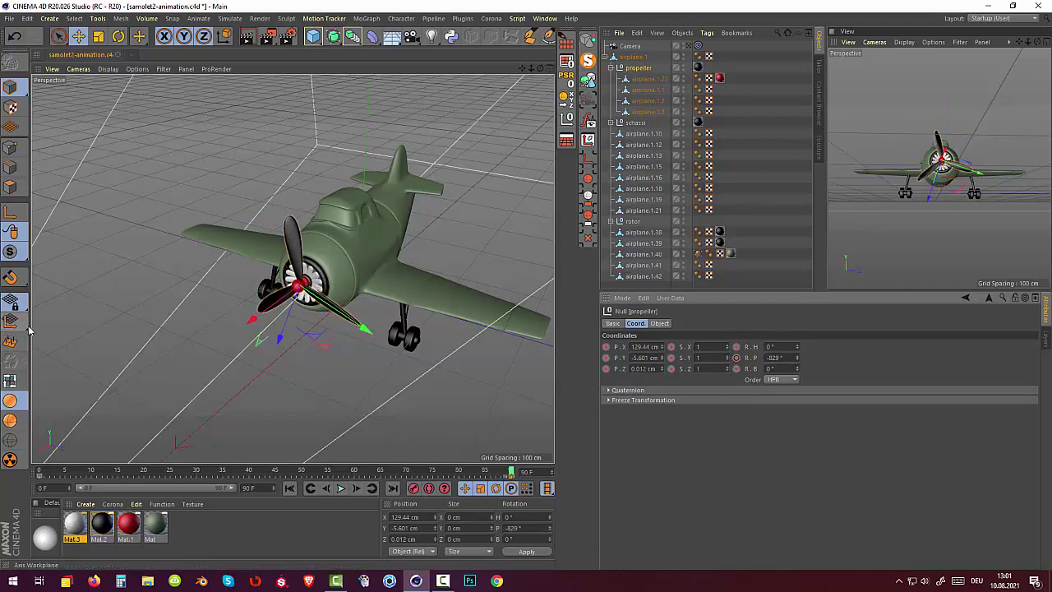
{"action": "left_click", "coordinate": [339, 490]}
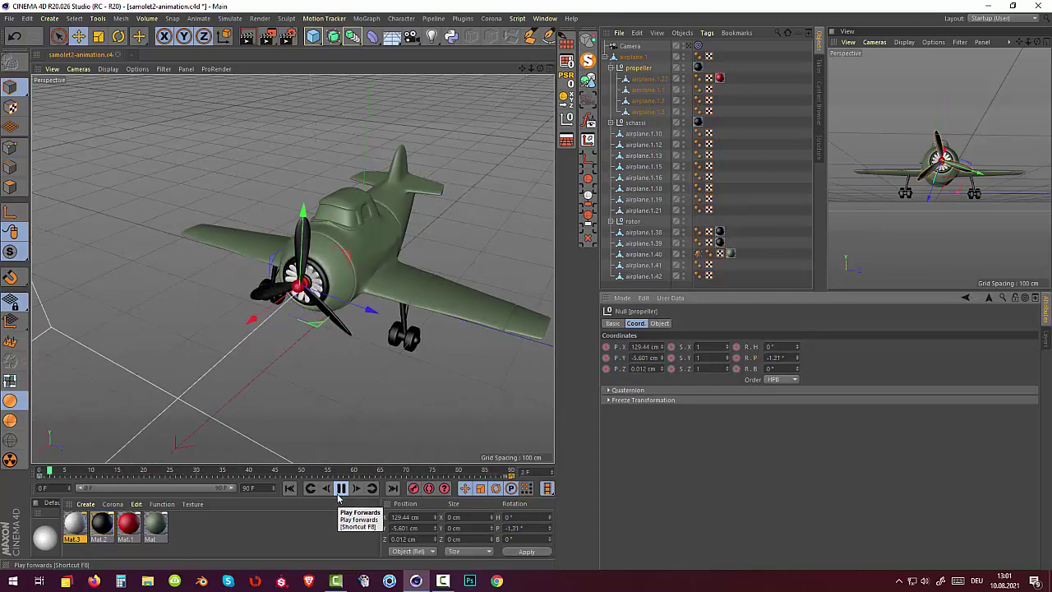
- Deselect the propeller, replay the full camera and propeller animation, and pause at frame 76
{"action": "left_click", "coordinate": [339, 490]}
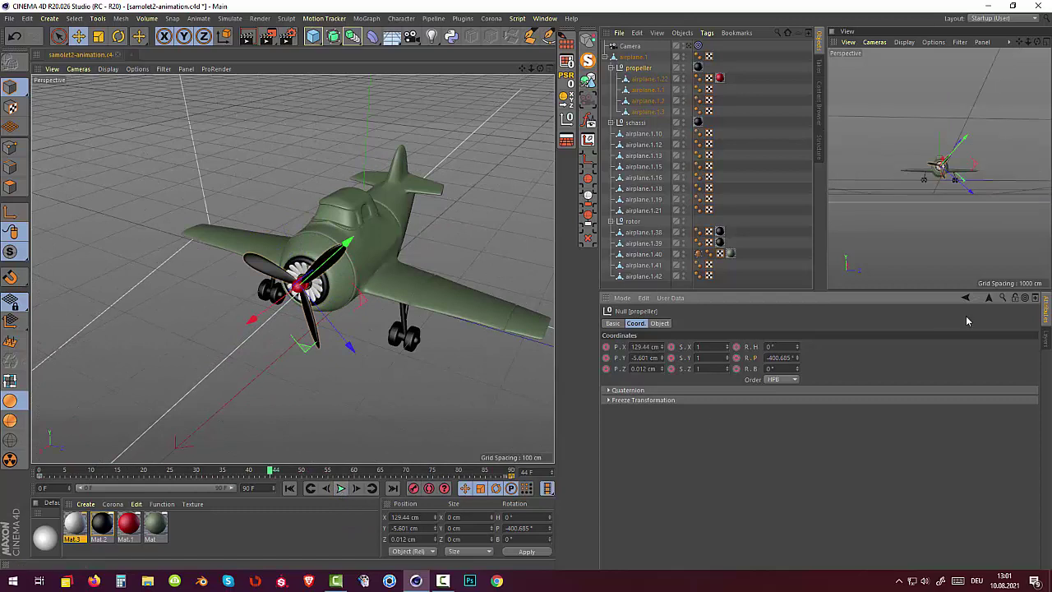
{"action": "left_click", "coordinate": [862, 266]}
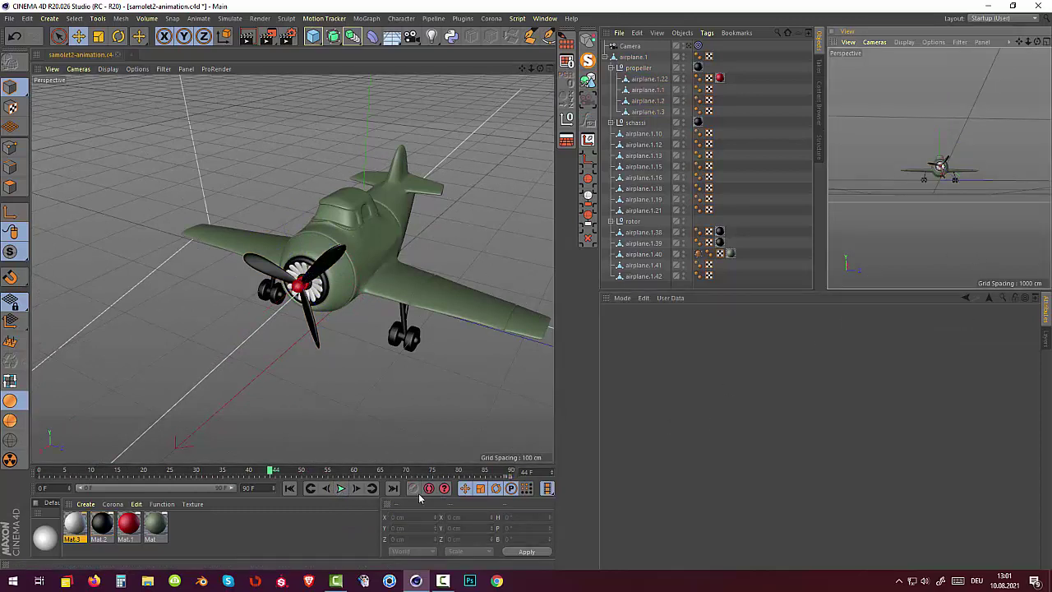
{"action": "left_click", "coordinate": [340, 490]}
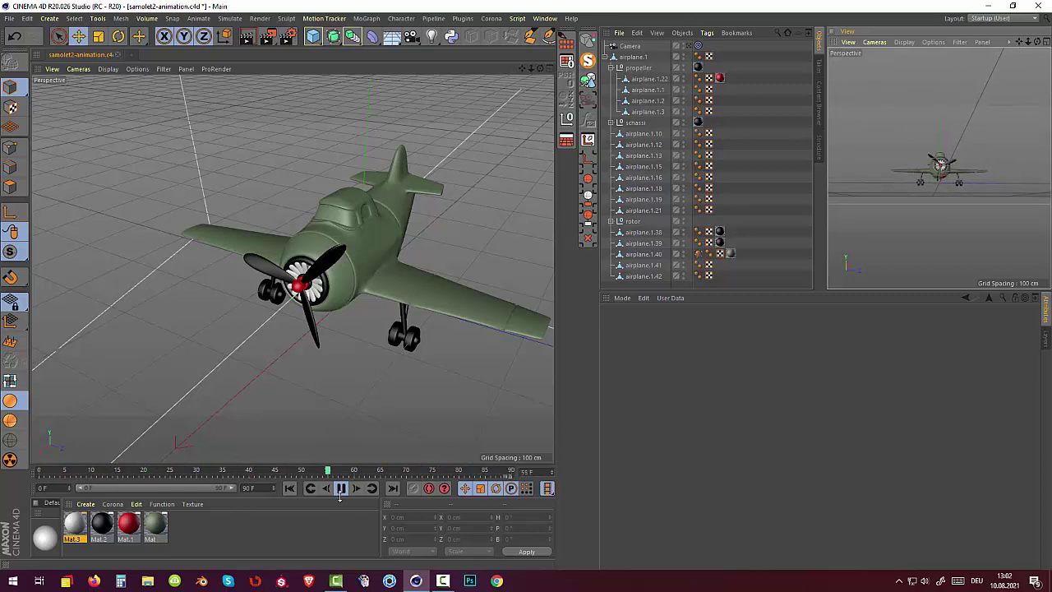
{"action": "left_click", "coordinate": [341, 490]}
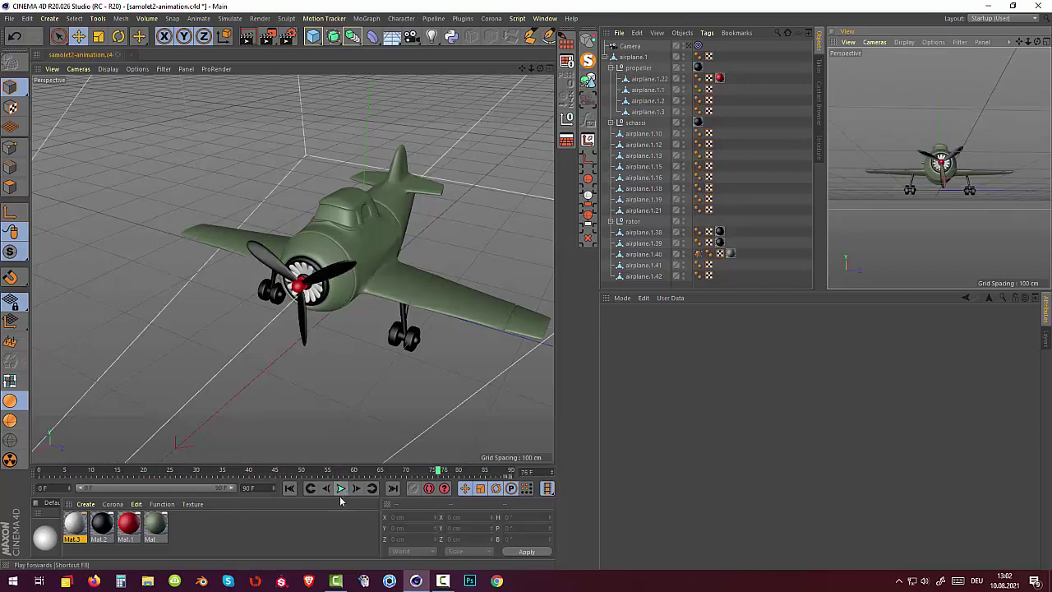
{"action": "left_click", "coordinate": [803, 358]}
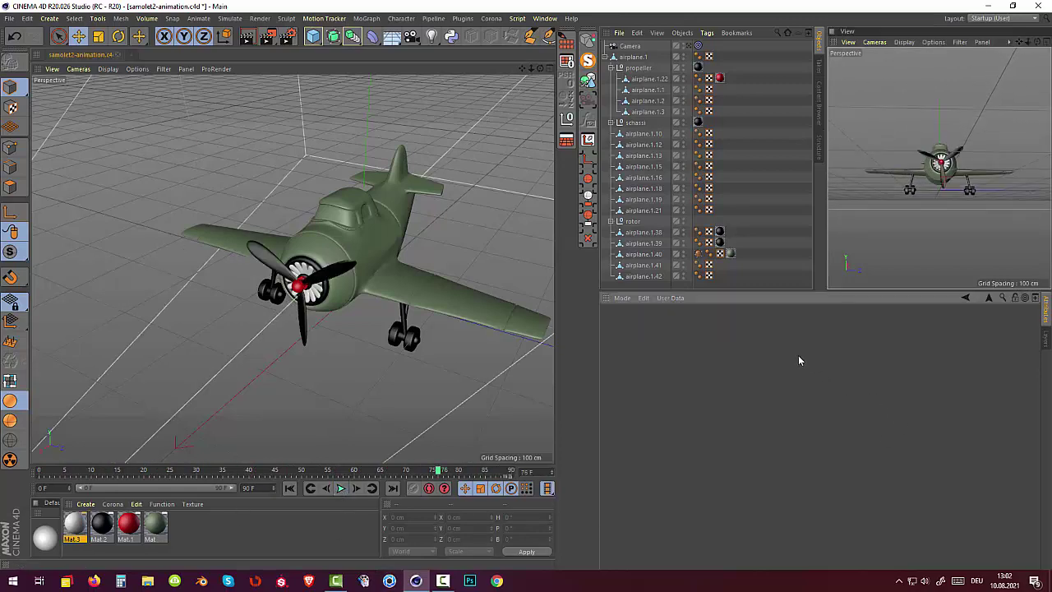